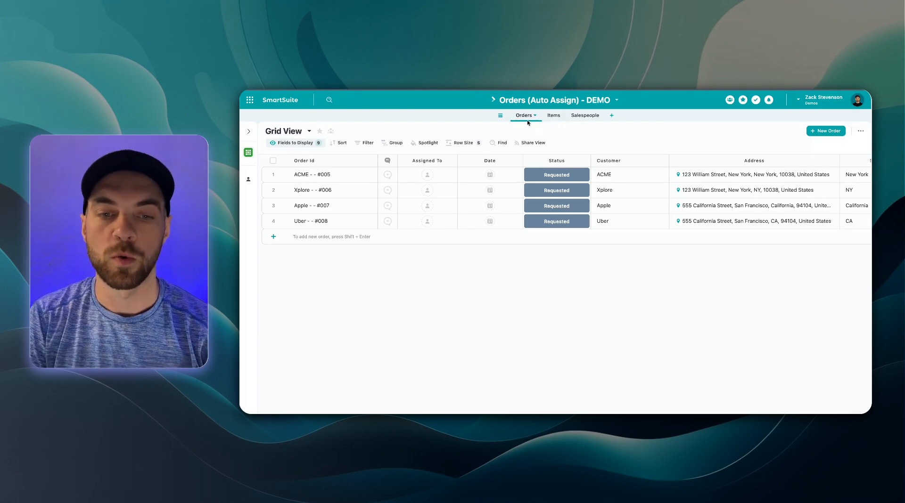
# Open the Salespeople table and review the settings of the Salesperson (user) field without changing them.
pyautogui.click(585, 116)
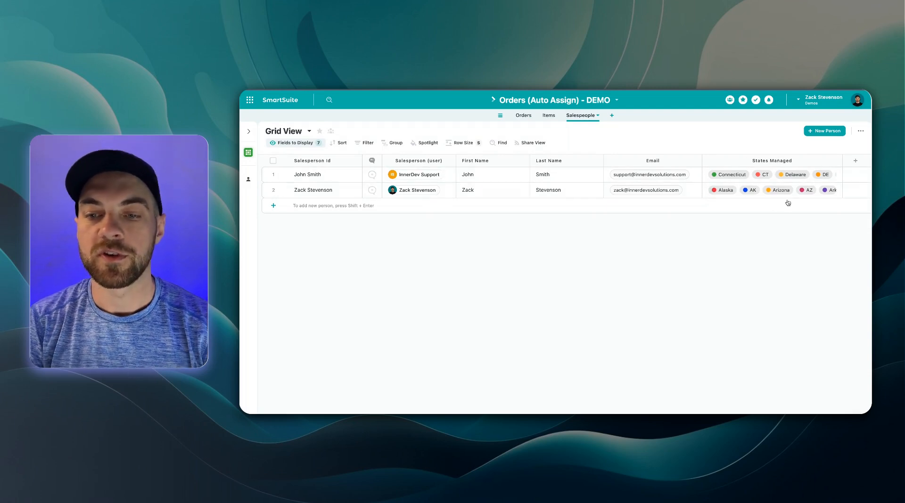
pyautogui.click(415, 175)
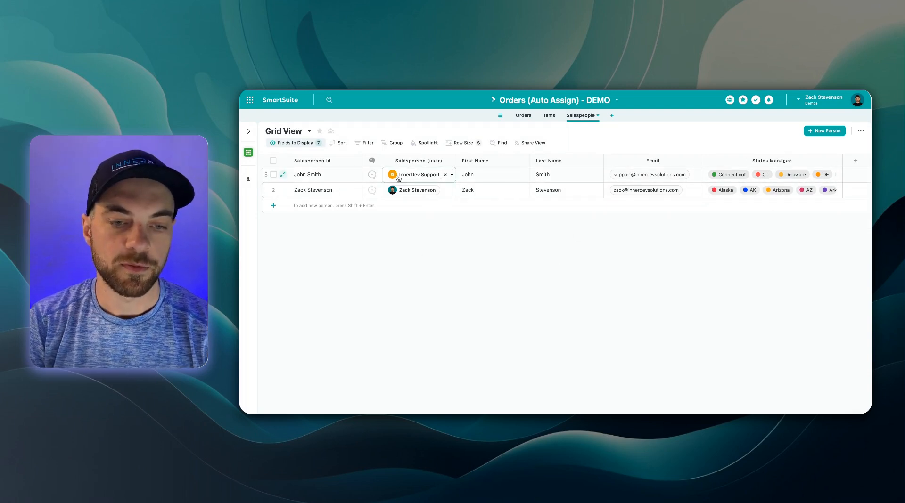
pyautogui.click(424, 161)
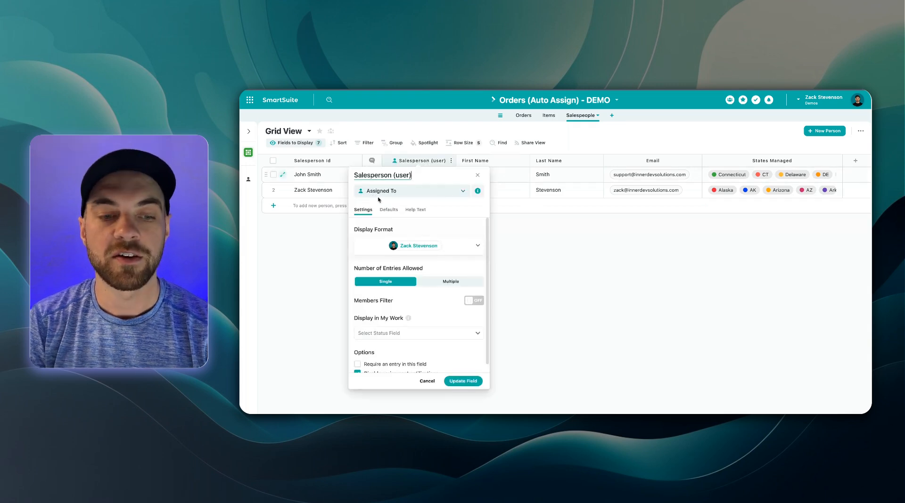
pyautogui.scroll(-1, 418, 304)
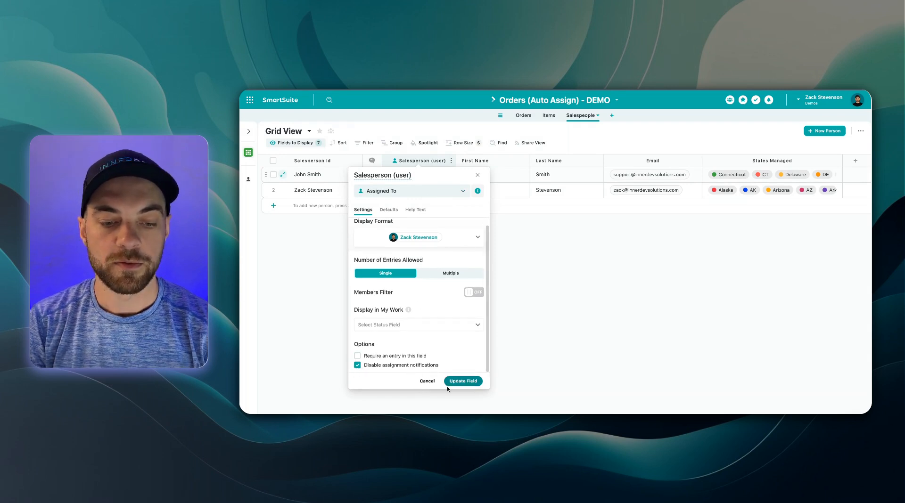
pyautogui.click(427, 382)
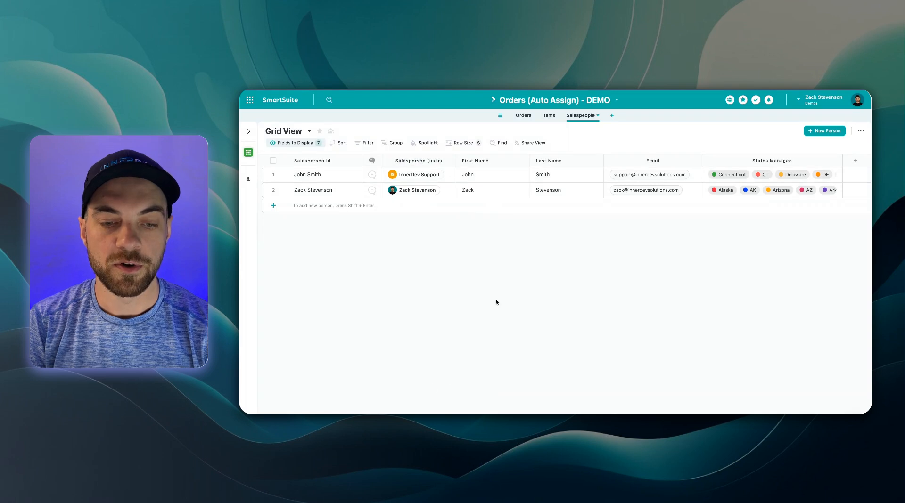
# Review the user, name, email and States Managed values of both Salespeople records.
pyautogui.click(473, 173)
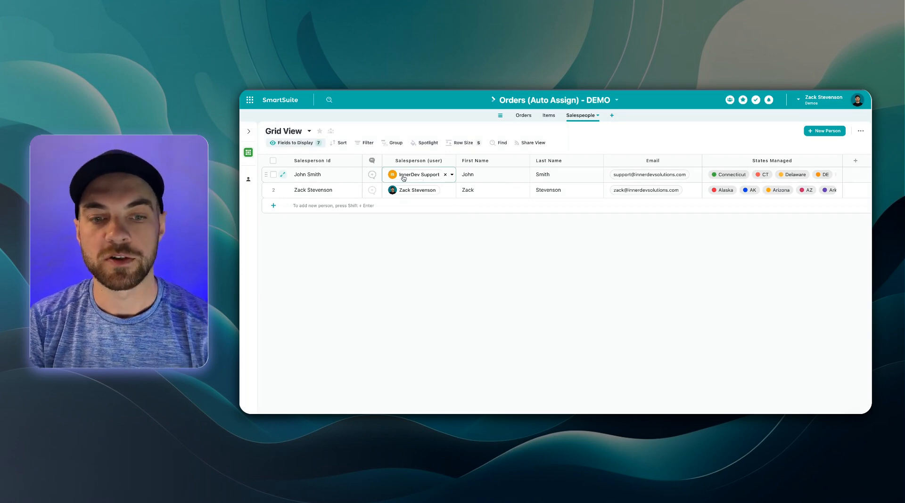
pyautogui.click(457, 192)
pyautogui.click(548, 194)
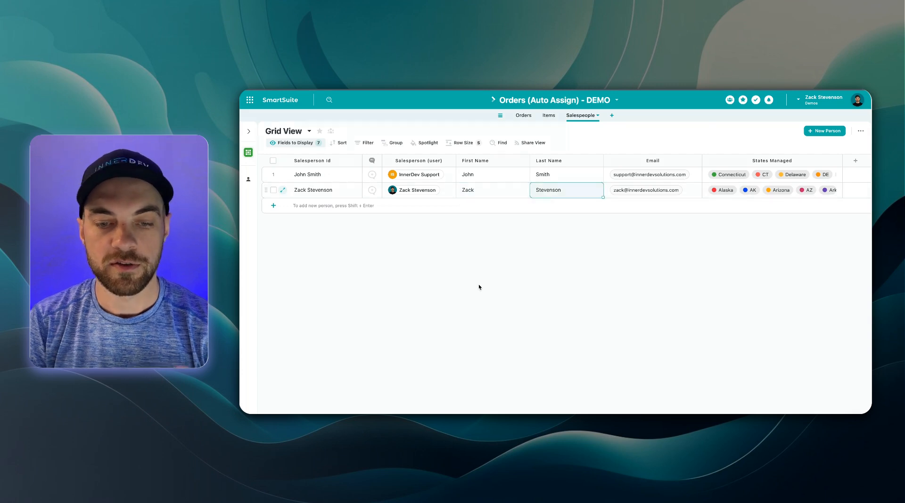
pyautogui.click(444, 195)
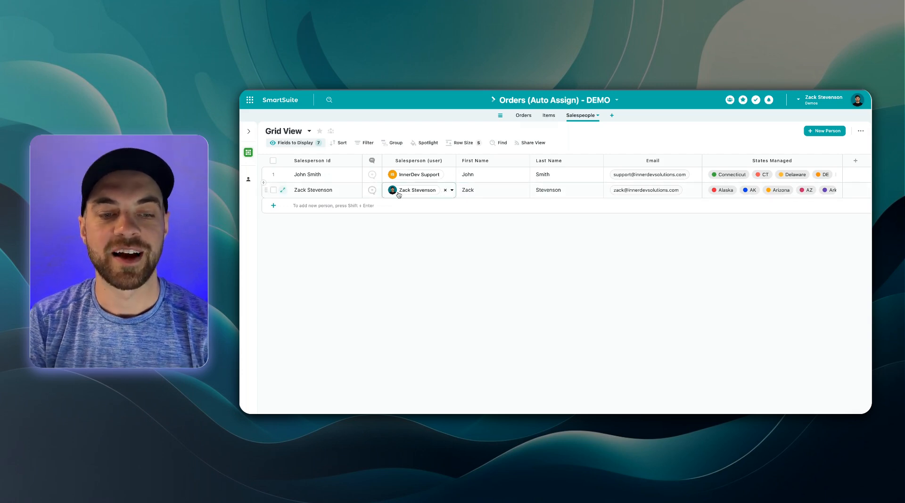
pyautogui.click(459, 198)
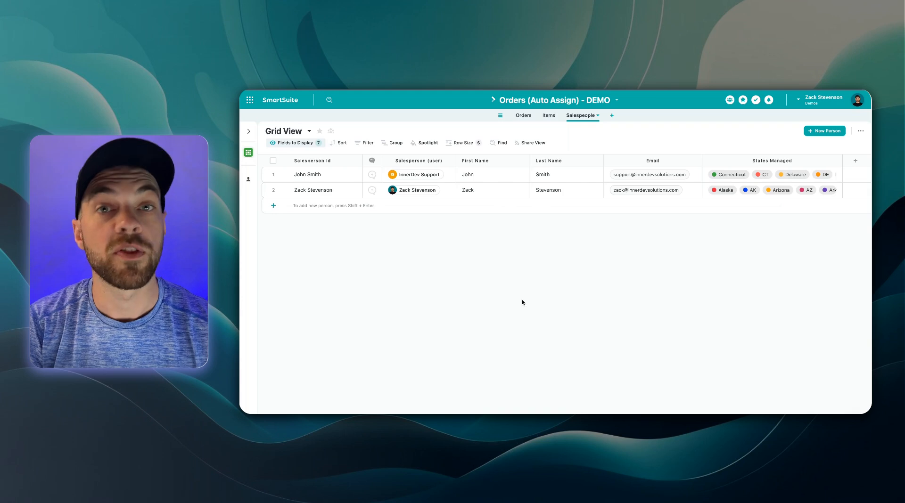
pyautogui.hscroll(1, 751, 160)
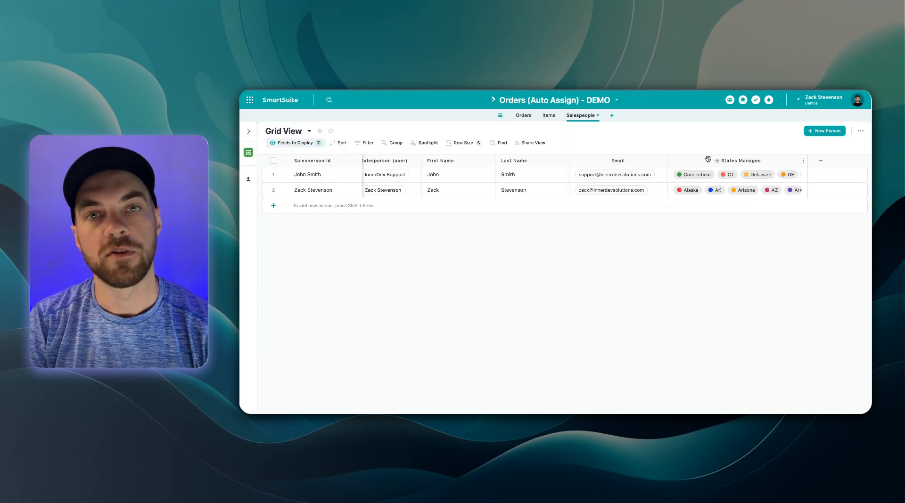
pyautogui.click(698, 180)
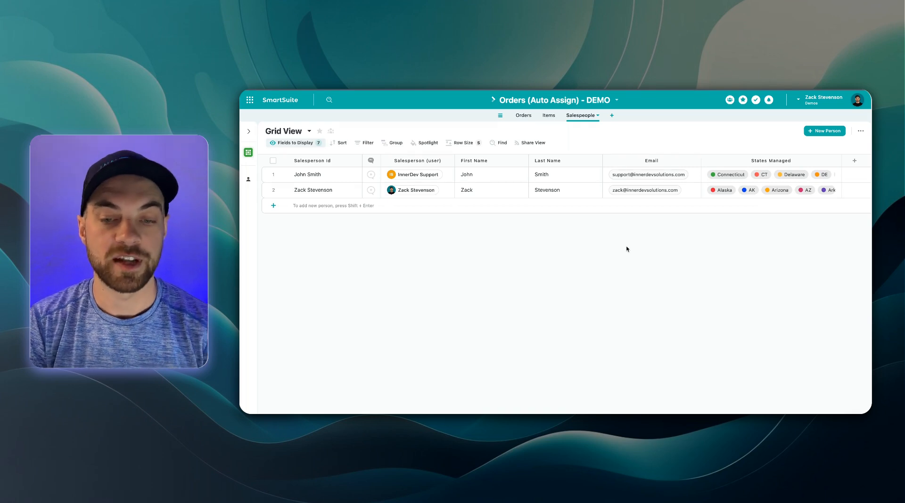
pyautogui.hscroll(2, 627, 249)
# Open the Orders table and look over its columns from Assigned To through Link to Items.
pyautogui.click(523, 115)
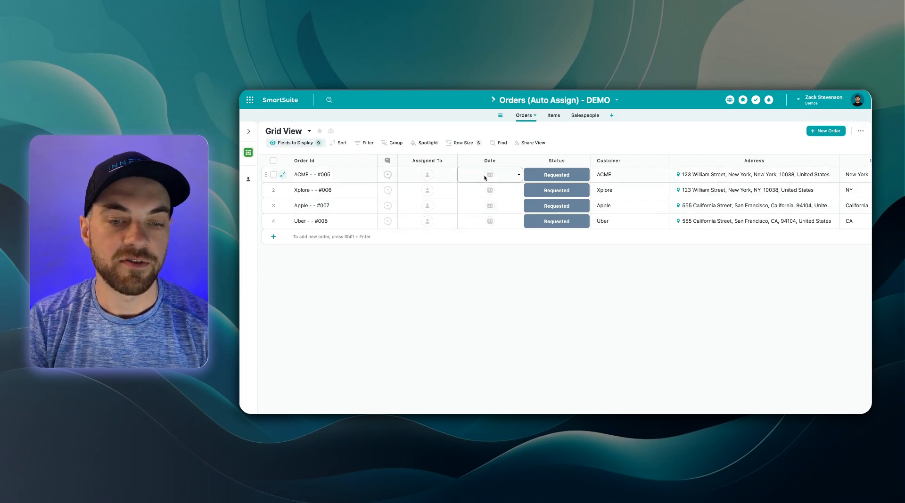
pyautogui.hscroll(3, 542, 184)
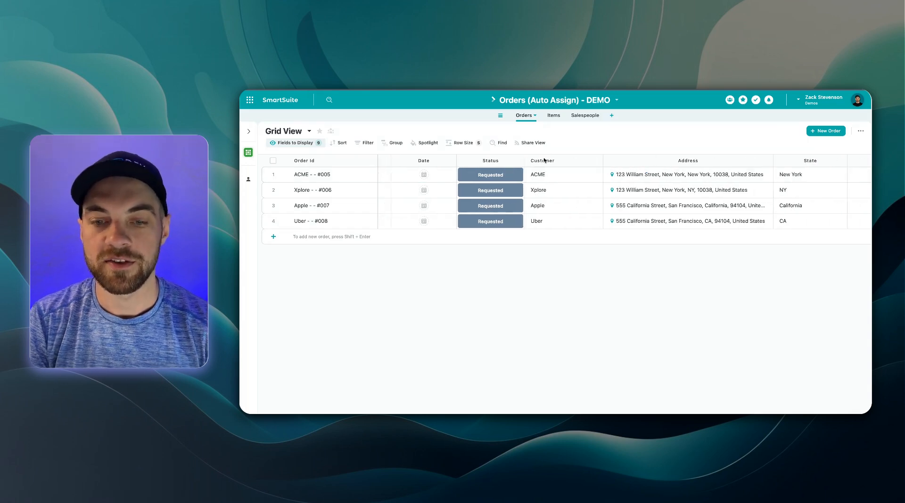
pyautogui.hscroll(3, 556, 221)
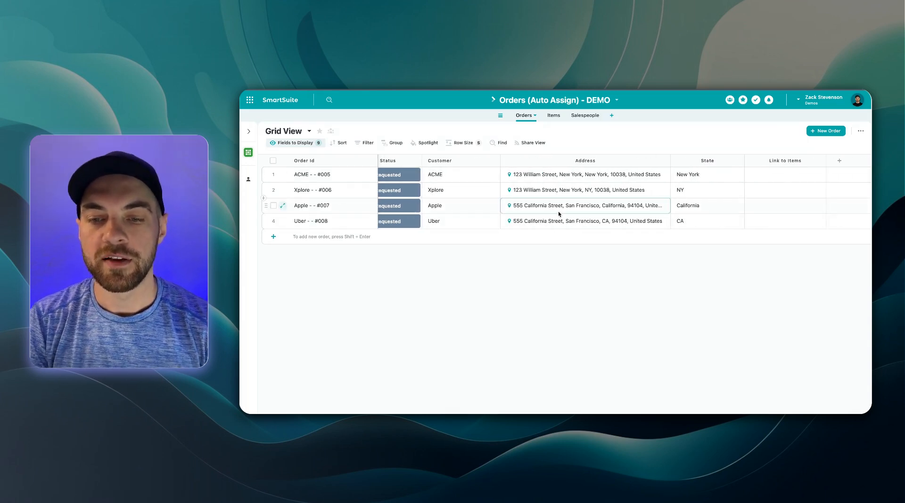
pyautogui.hscroll(-1, 547, 210)
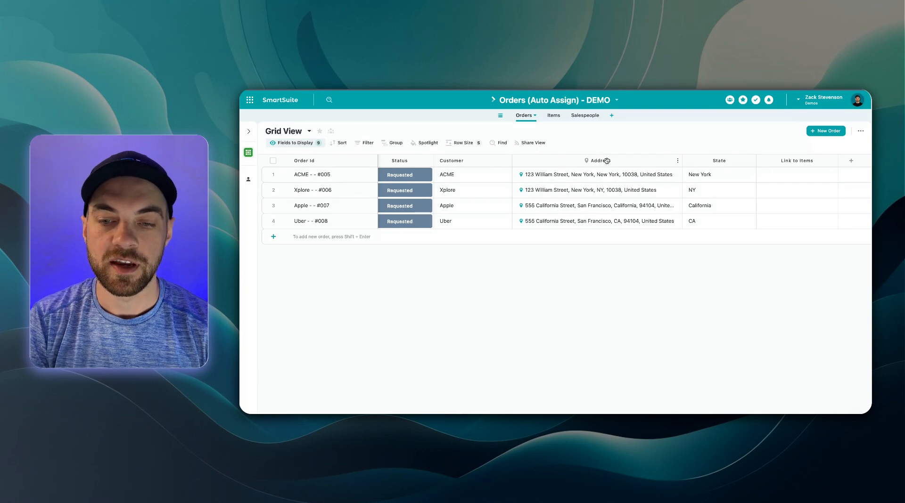
pyautogui.hscroll(-4, 572, 211)
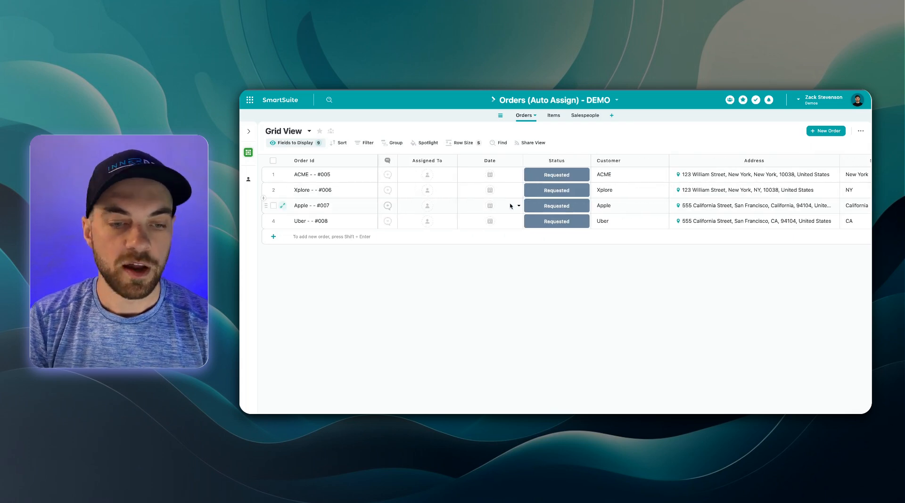
# Examine the Assigned To field's entry, My Work and notification settings in the Orders table, leaving them as they are.
pyautogui.click(428, 161)
pyautogui.click(425, 174)
pyautogui.scroll(-1, 459, 278)
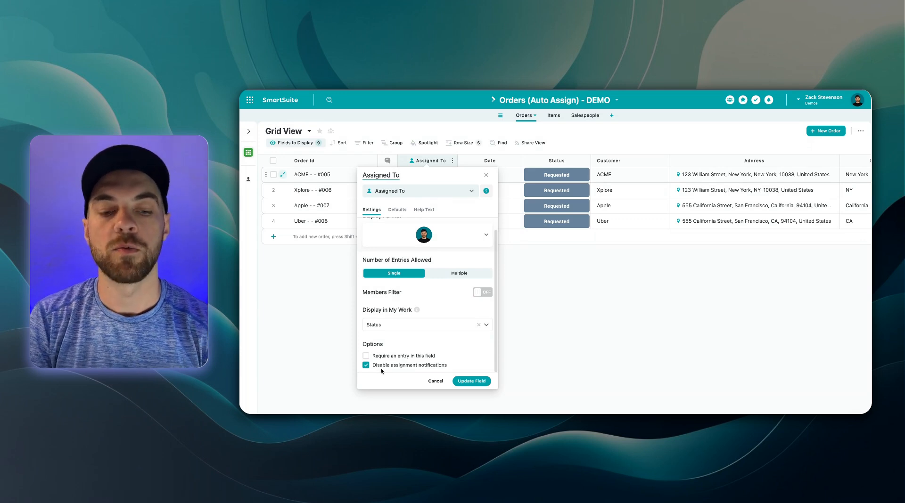
pyautogui.click(436, 381)
# Examine the Address field's settings in the Orders table and compare how the order addresses write their states.
pyautogui.hscroll(4, 598, 162)
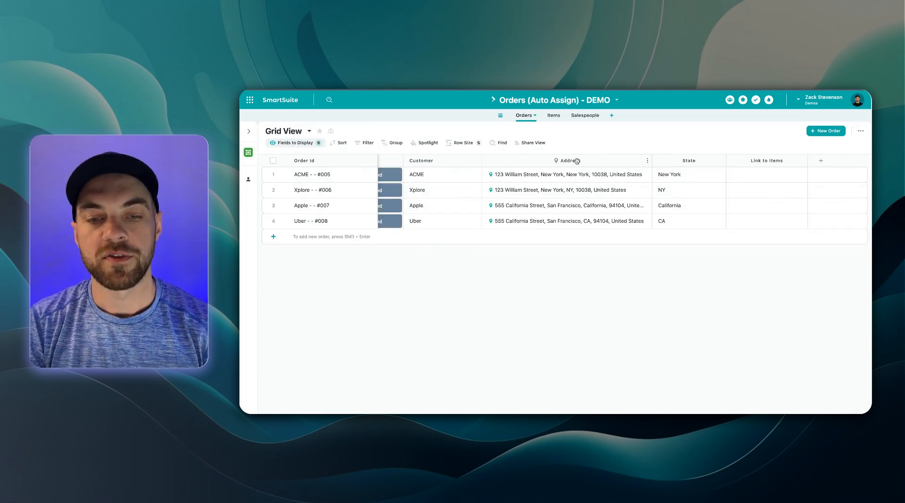
pyautogui.click(576, 161)
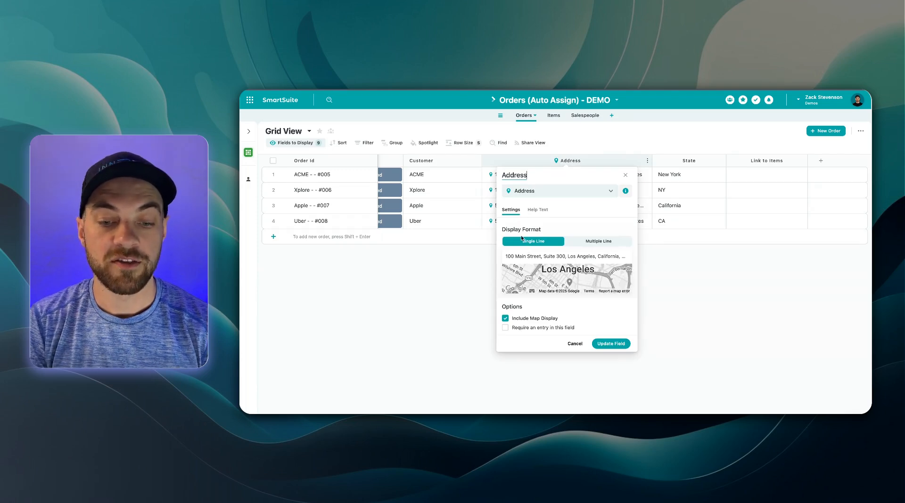
pyautogui.click(574, 344)
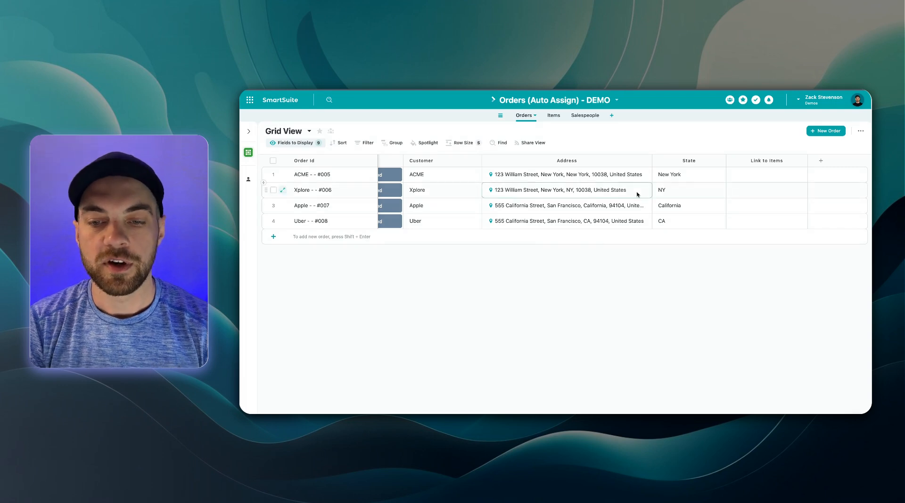
pyautogui.click(520, 188)
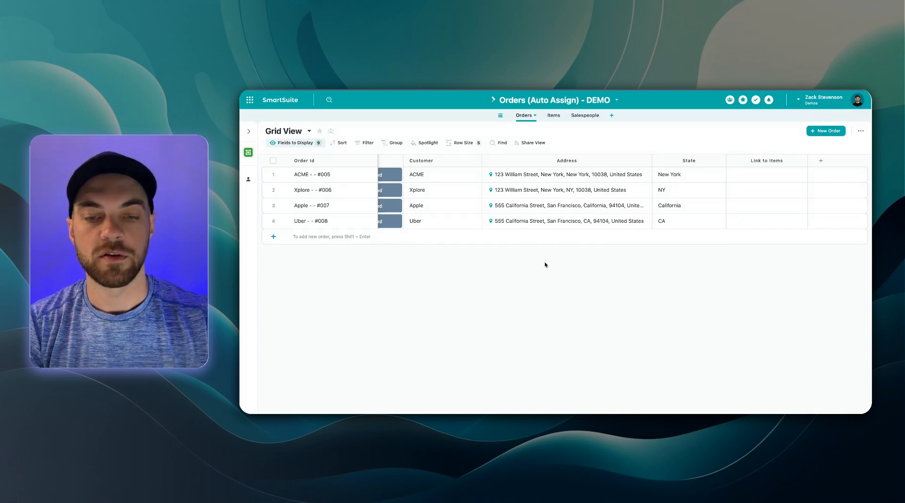
# Check the States Managed column in the Salespeople table, and return to Orders to view the State field's definition.
pyautogui.click(585, 115)
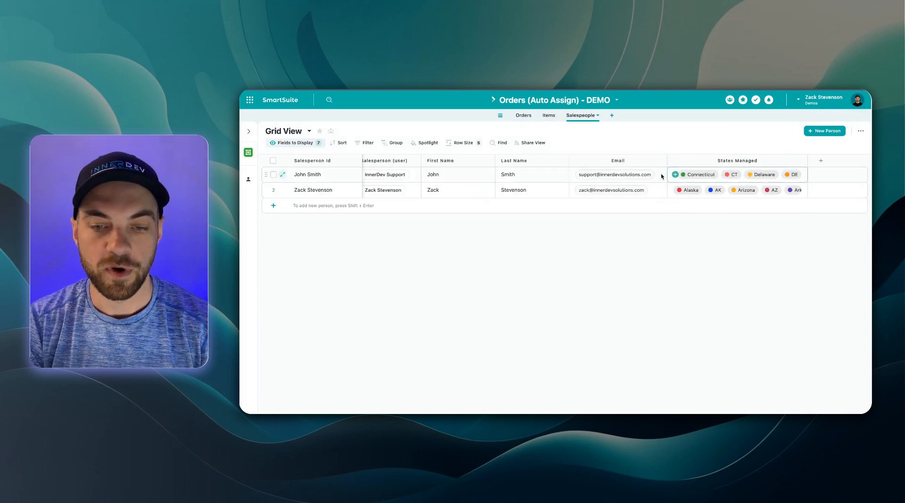
pyautogui.click(523, 116)
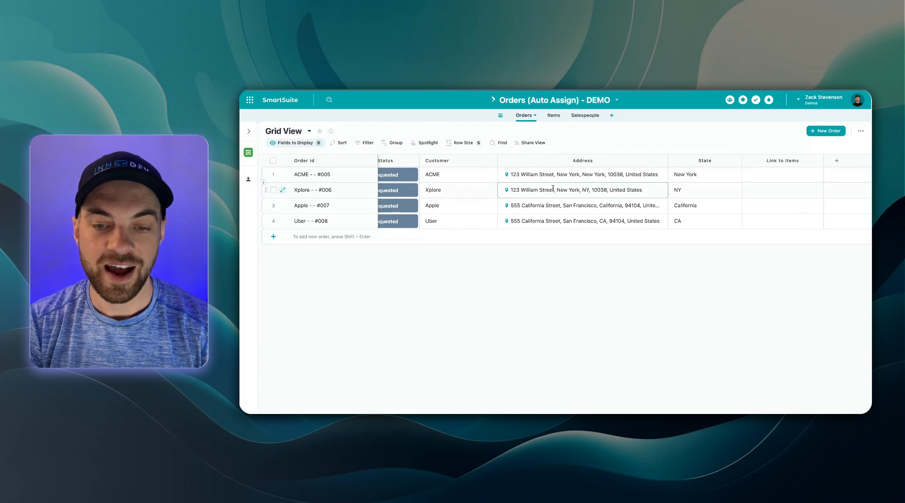
pyautogui.hscroll(1, 602, 179)
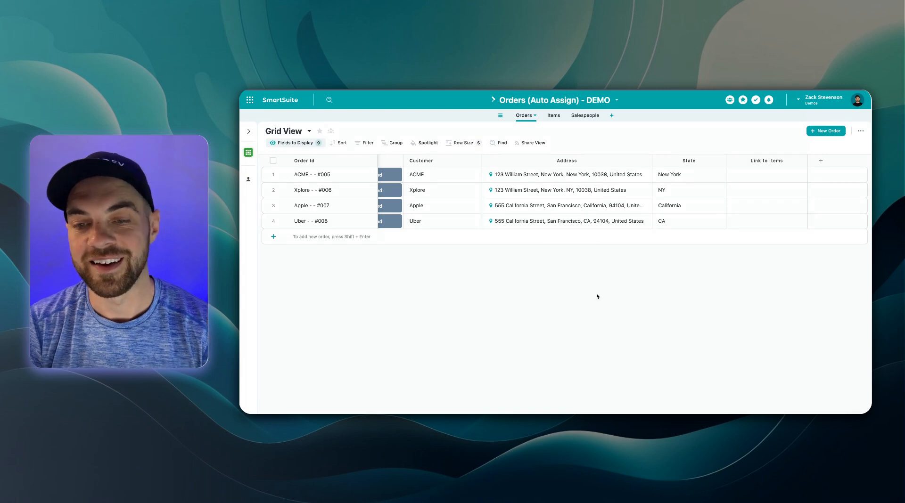
pyautogui.doubleClick(687, 163)
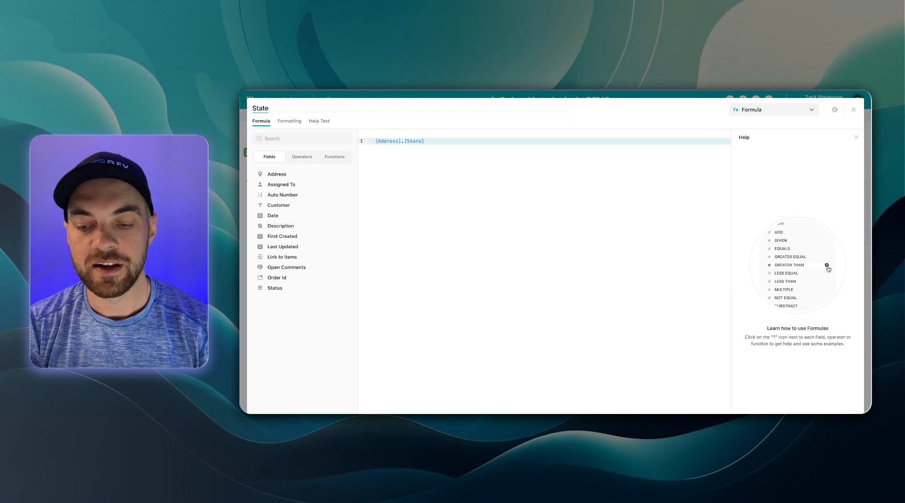
pyautogui.press('Escape')
# Show the Address field's State component as its own column in the Orders grid, and remove it from display again.
pyautogui.click(296, 147)
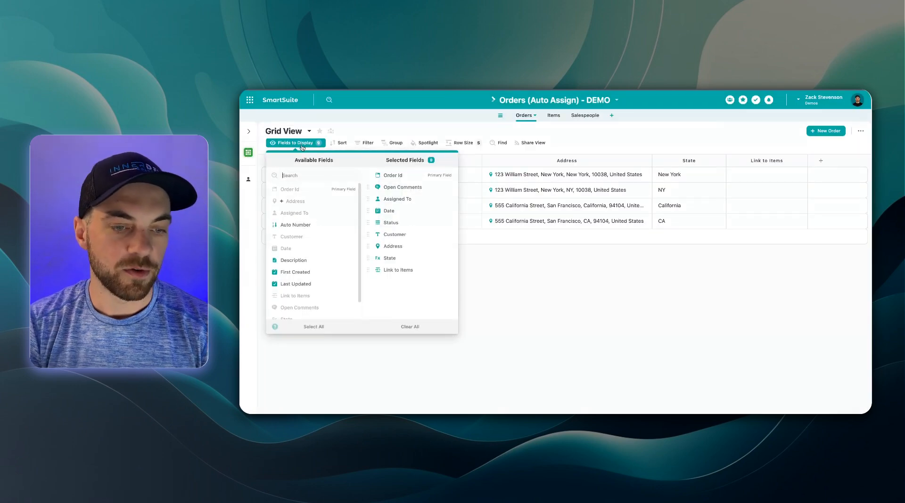
pyautogui.click(282, 202)
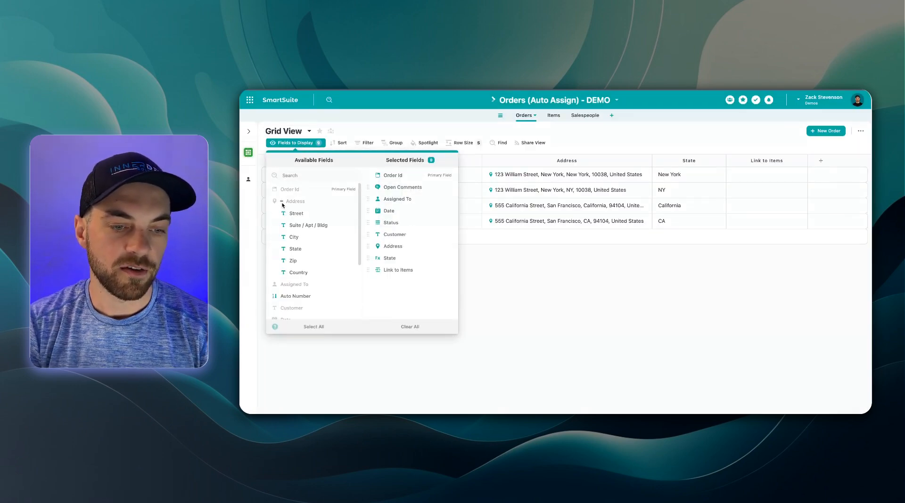
pyautogui.click(295, 249)
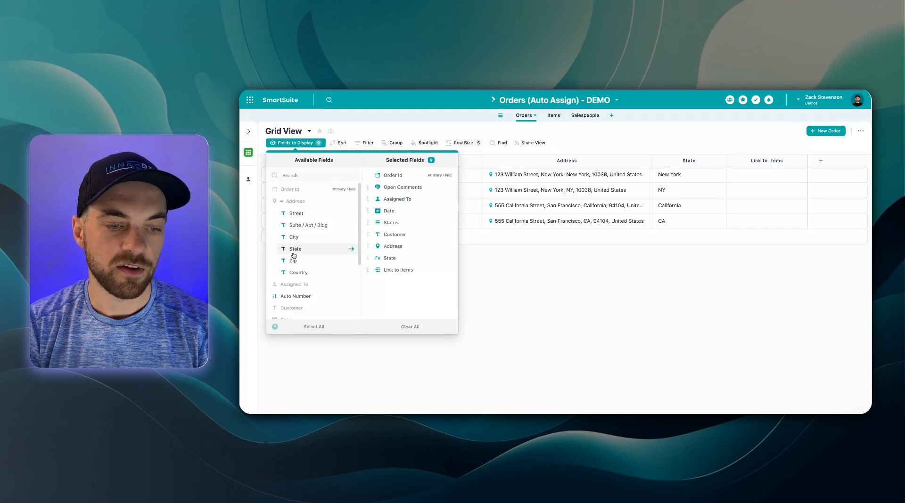
pyautogui.click(505, 280)
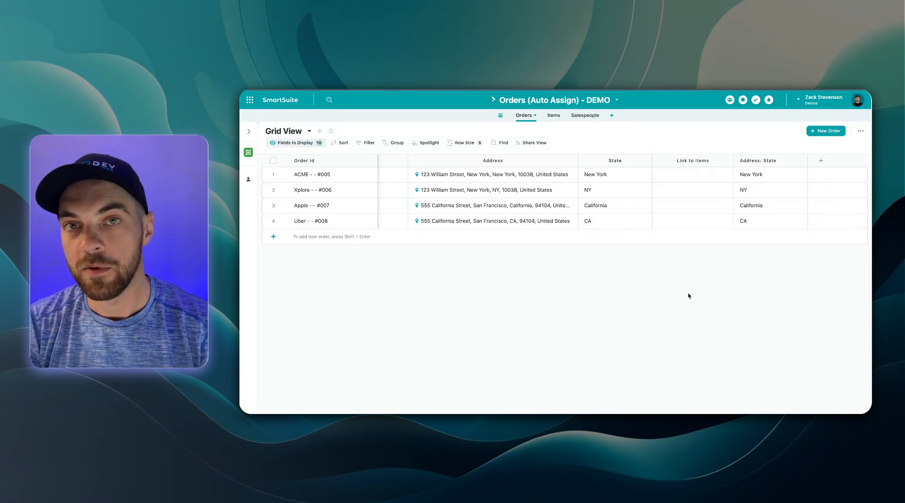
pyautogui.click(759, 160)
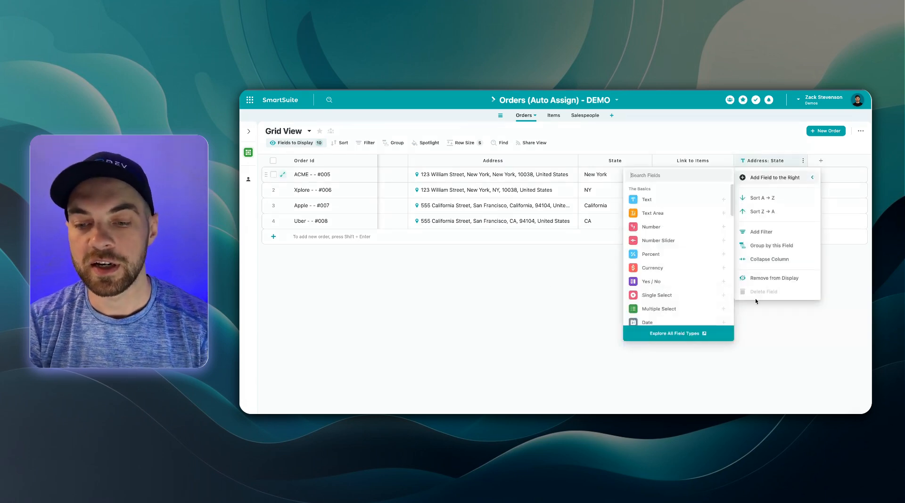
pyautogui.click(769, 279)
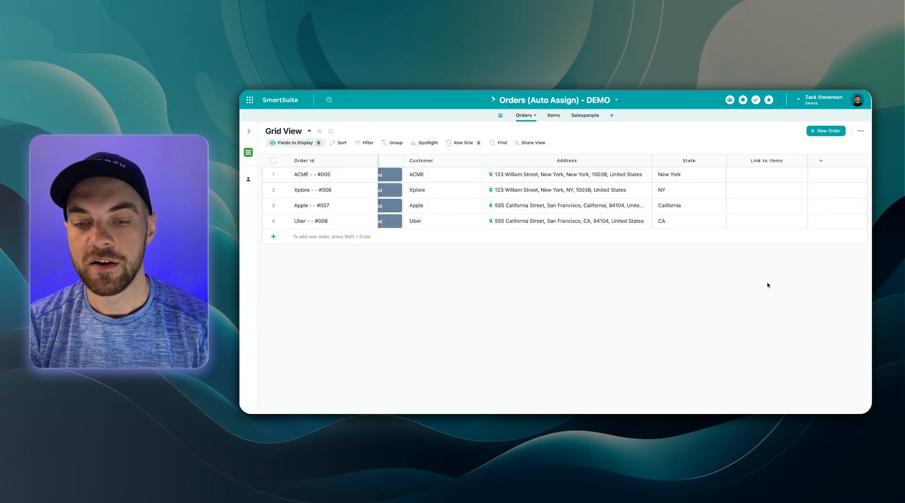
# Examine the formula expression behind the Orders table's State field and close the editor without changes.
pyautogui.doubleClick(682, 160)
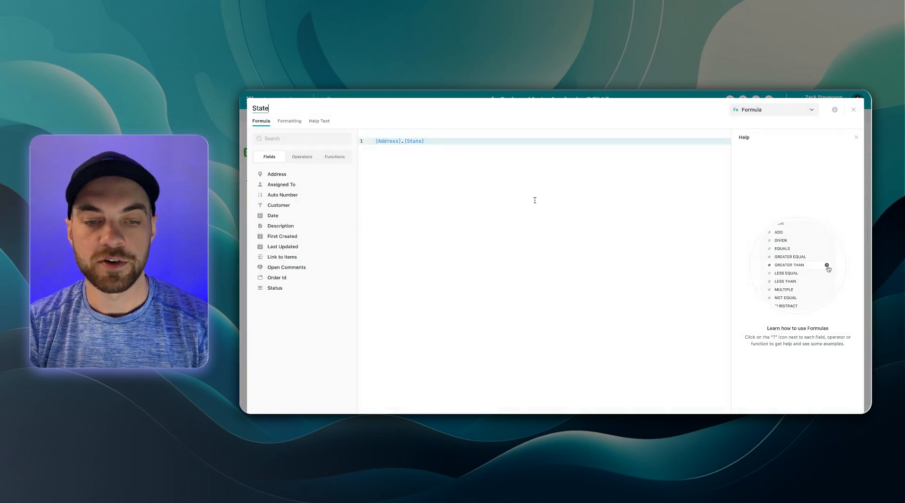
pyautogui.click(375, 142)
pyautogui.moveTo(375, 141); pyautogui.dragTo(426, 141)
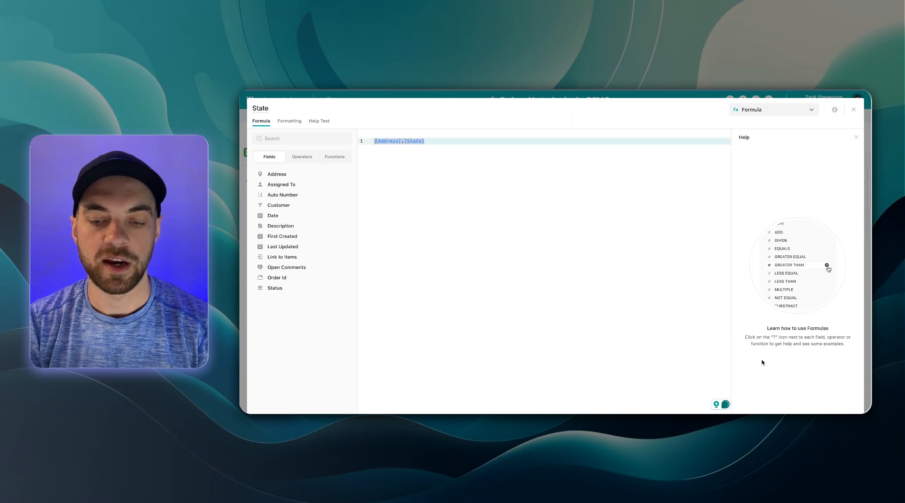
pyautogui.press('Escape')
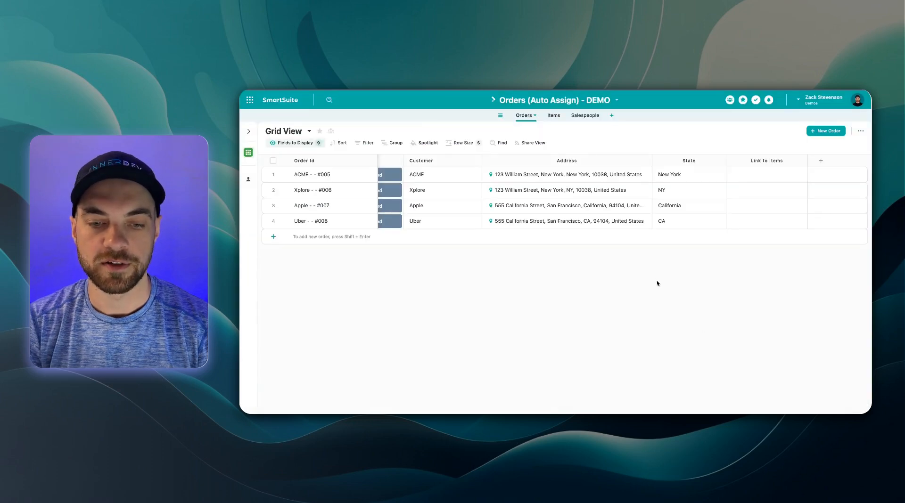
# Open the automations of the Orders (Auto Assign) - DEMO solution.
pyautogui.hscroll(-2, 627, 299)
pyautogui.hscroll(-3, 627, 299)
pyautogui.click(552, 102)
pyautogui.click(545, 206)
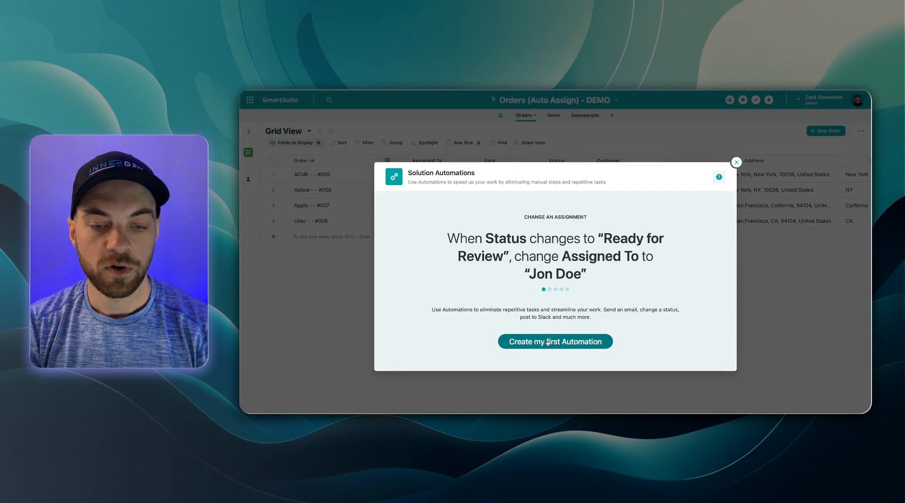
# Create the solution's first automation and name it "Assign Sales by Location".
pyautogui.click(548, 342)
pyautogui.doubleClick(315, 115)
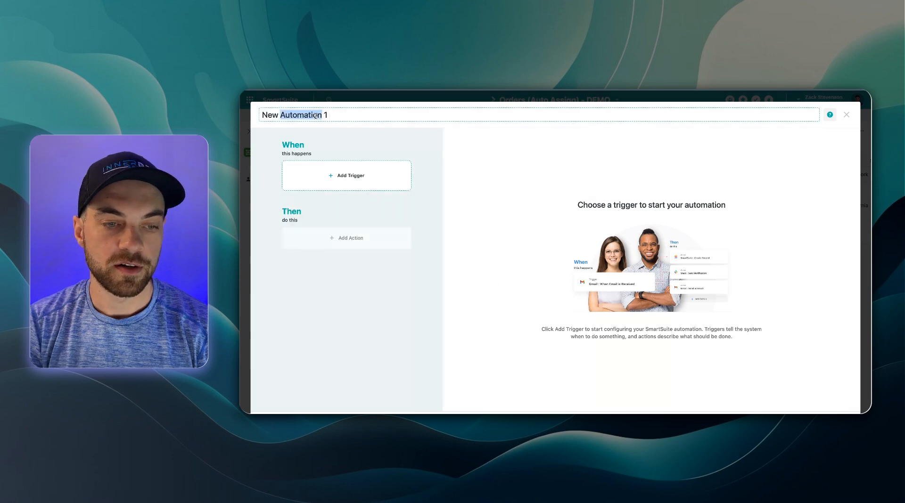
pyautogui.tripleClick(316, 115)
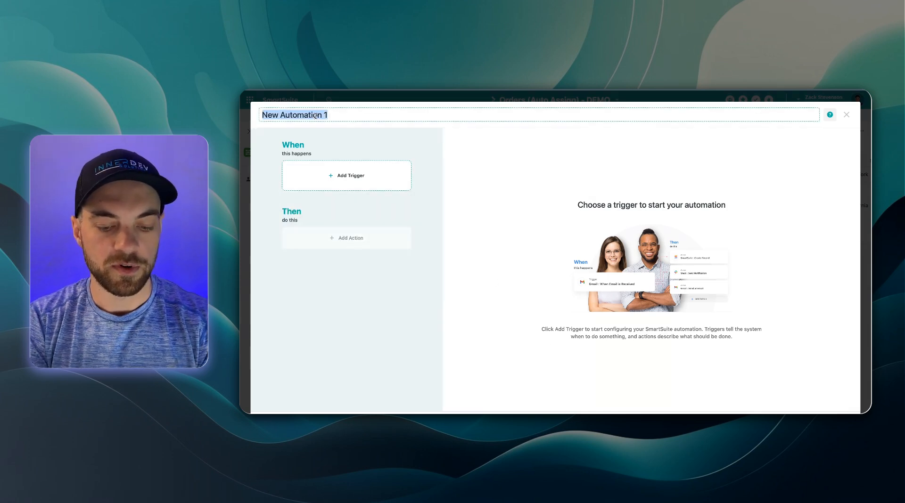
pyautogui.write('Ass')
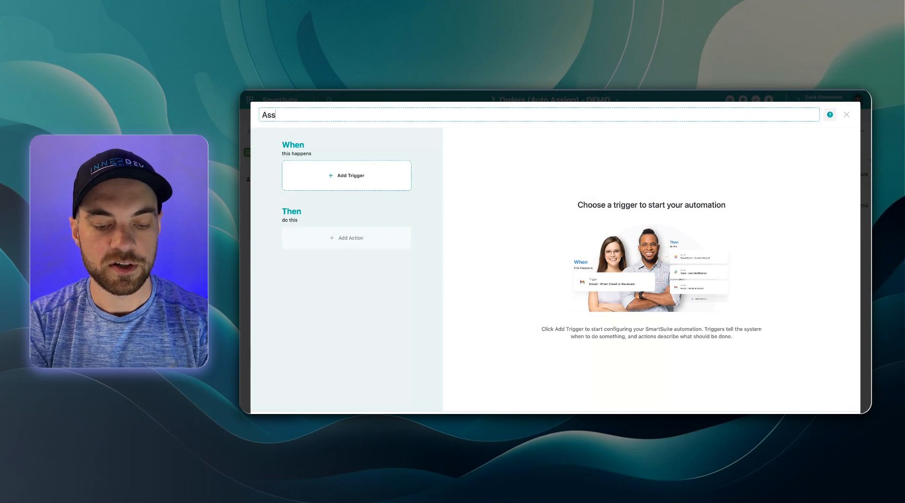
pyautogui.write('ign Sal')
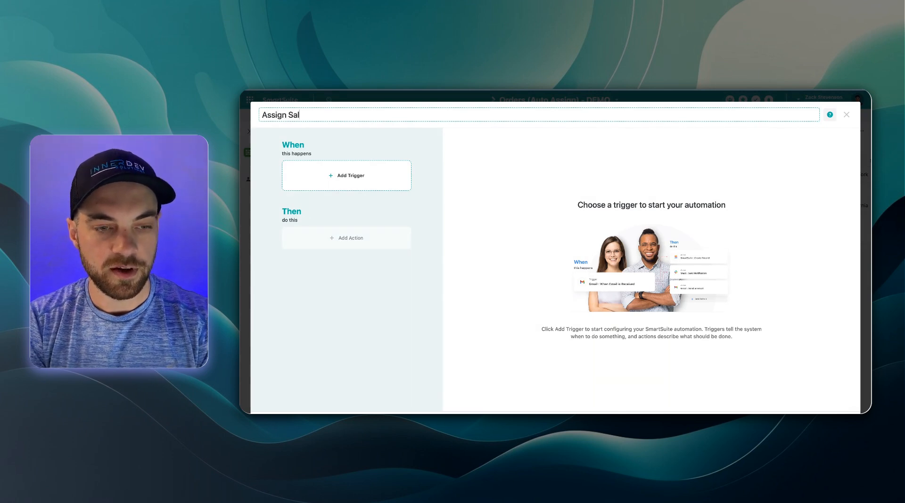
pyautogui.write('es by oocation')
# Set the trigger to fire when an Orders record matches a condition, with the first condition being Date is not empty.
pyautogui.click(352, 179)
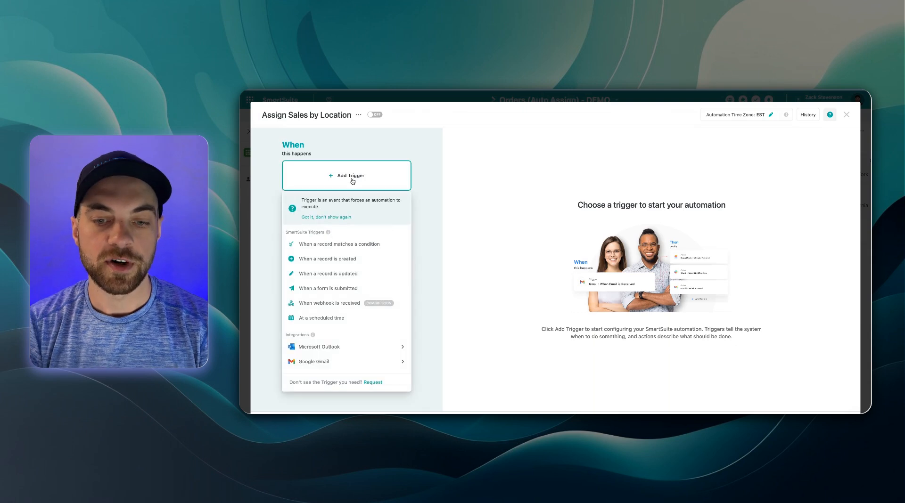
pyautogui.click(344, 245)
pyautogui.click(560, 229)
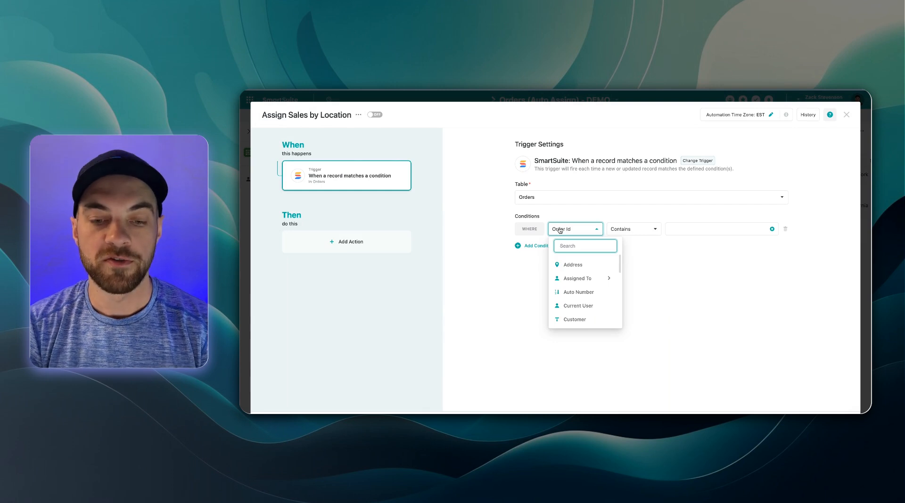
pyautogui.write('date')
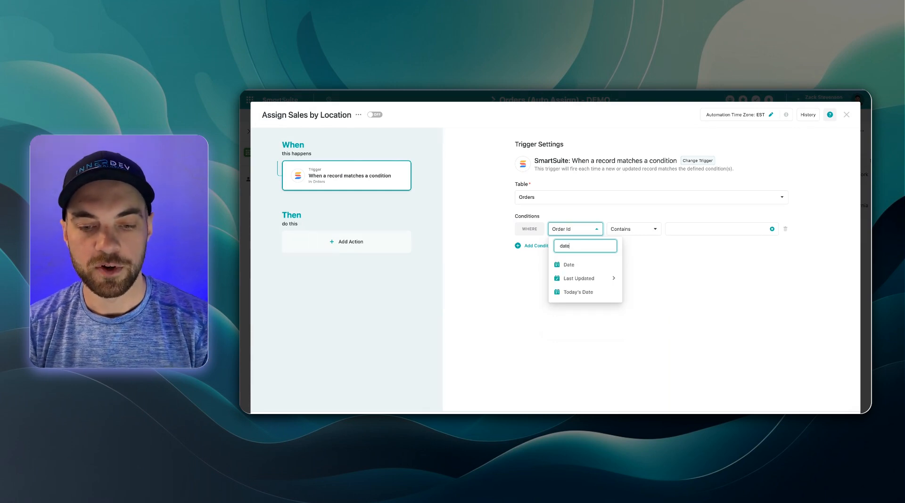
pyautogui.click(581, 265)
pyautogui.click(629, 232)
pyautogui.scroll(-2, 635, 296)
pyautogui.click(631, 311)
# Add a second trigger condition, joined with AND, requiring that Assigned To is empty.
pyautogui.click(540, 246)
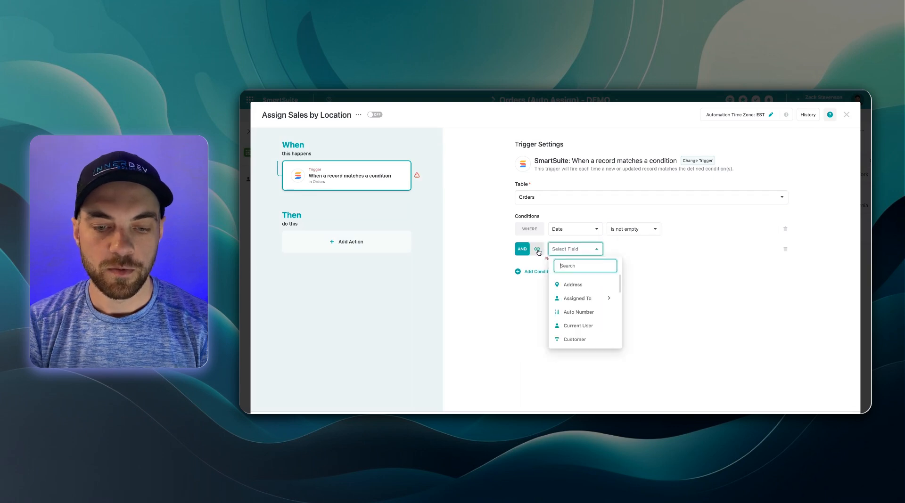
pyautogui.write('ass')
pyautogui.click(586, 286)
pyautogui.click(589, 283)
pyautogui.click(629, 249)
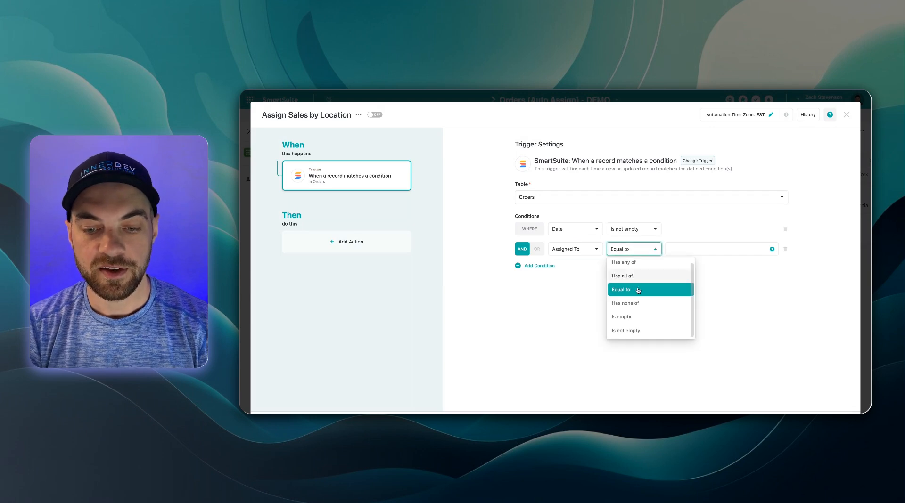
pyautogui.click(637, 318)
# Add a third trigger condition, joined with AND, requiring that Address is not empty.
pyautogui.click(538, 266)
pyautogui.write('lo')
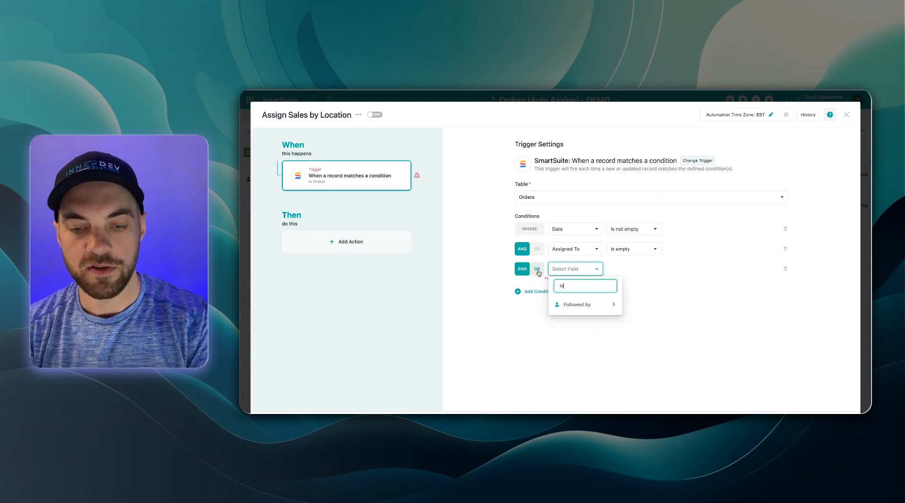
pyautogui.press('BackSpace')
pyautogui.press('BackSpace')
pyautogui.write('add')
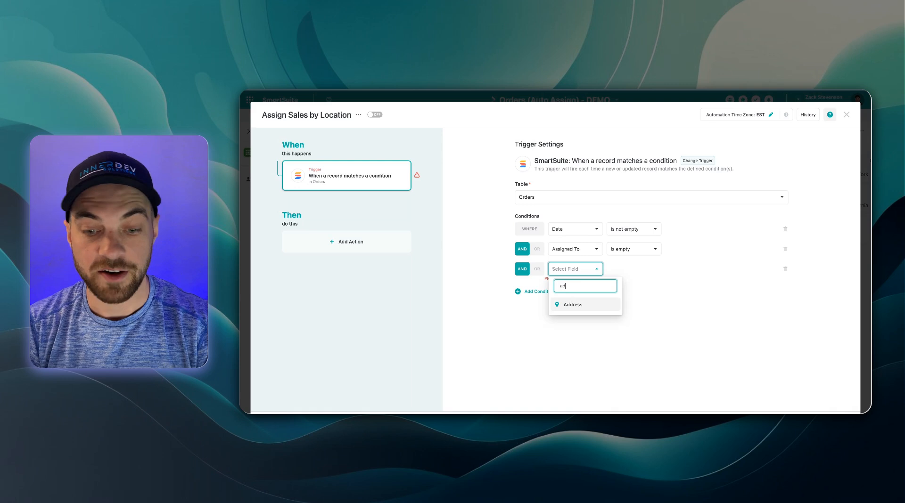
pyautogui.click(578, 305)
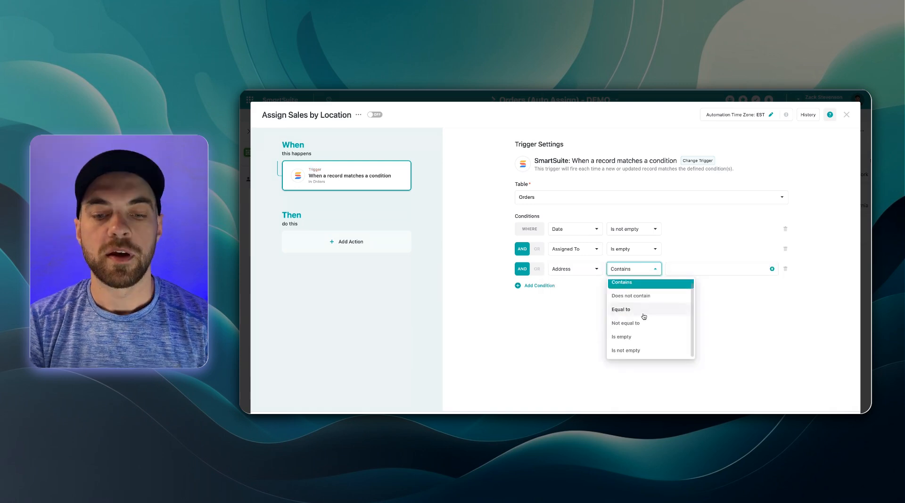
pyautogui.click(629, 351)
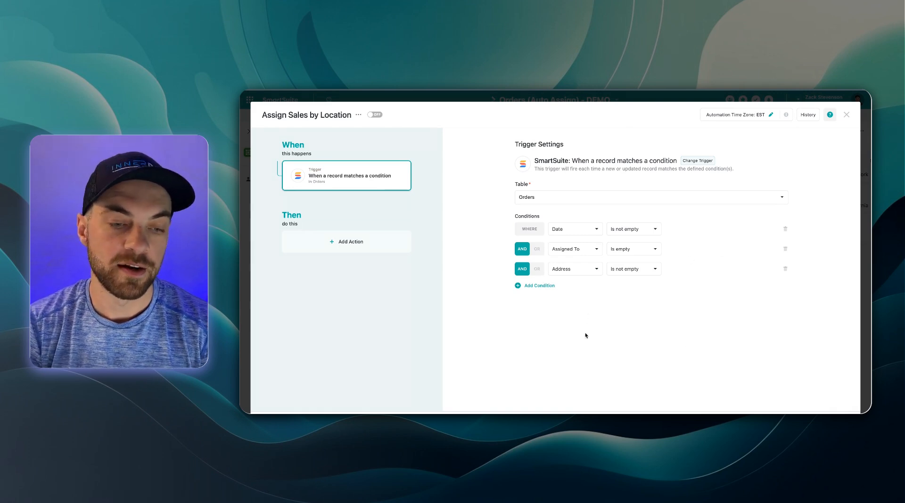
# Add a Find records action that looks for a single record in the Salespeople table.
pyautogui.click(350, 244)
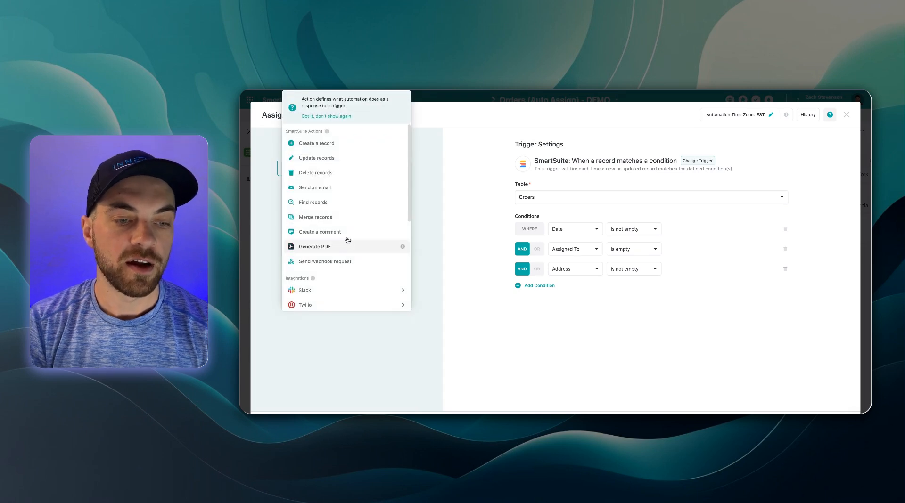
pyautogui.click(315, 206)
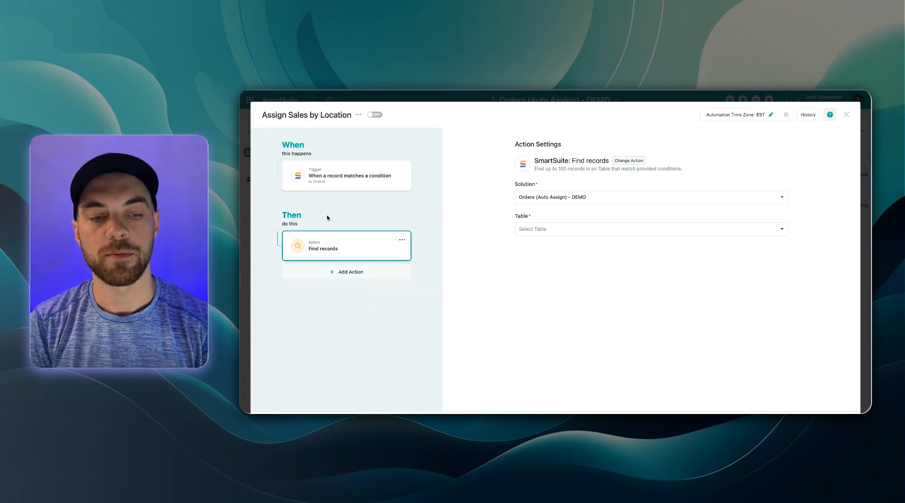
pyautogui.click(528, 233)
pyautogui.click(521, 275)
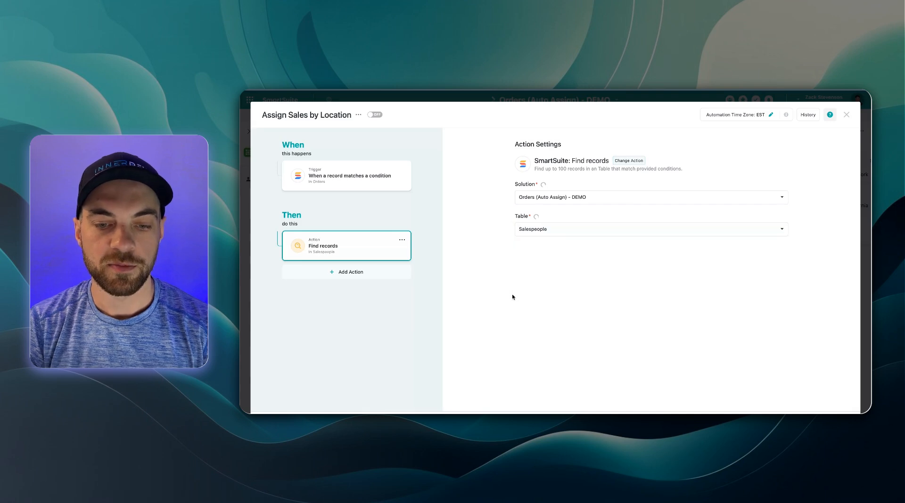
pyautogui.click(707, 198)
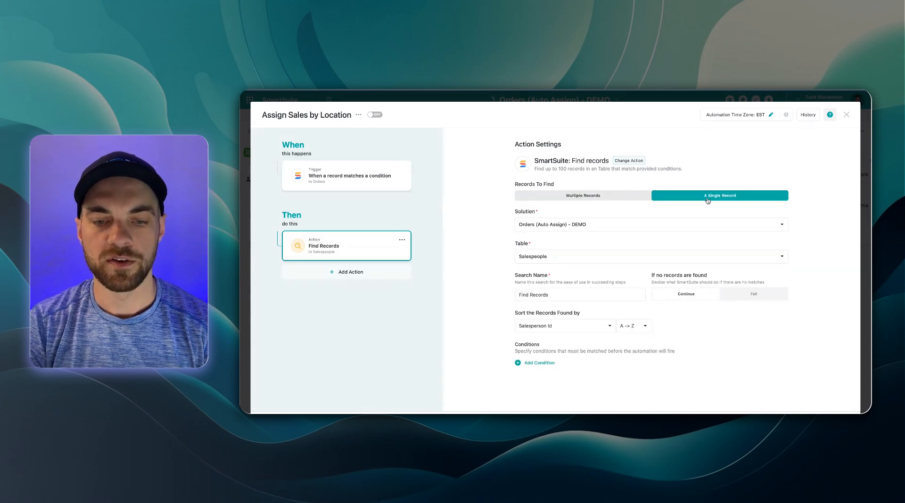
pyautogui.moveTo(662, 277); pyautogui.dragTo(729, 279)
pyautogui.click(734, 276)
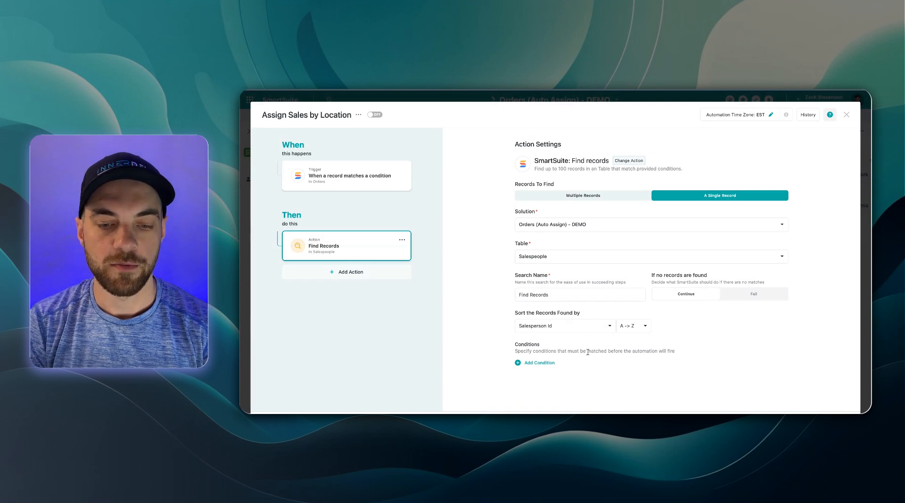
# Add a condition to the Salespeople search where States Managed has any of the State field value from the trigger.
pyautogui.click(536, 364)
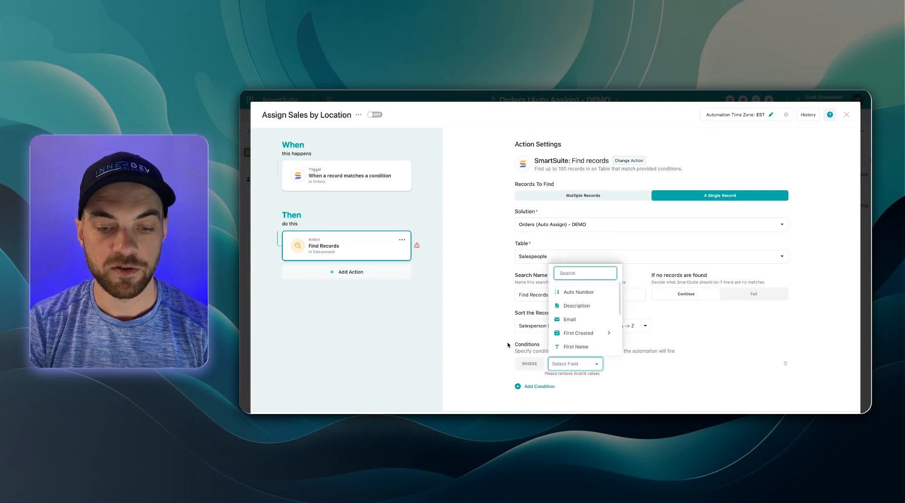
pyautogui.write('st')
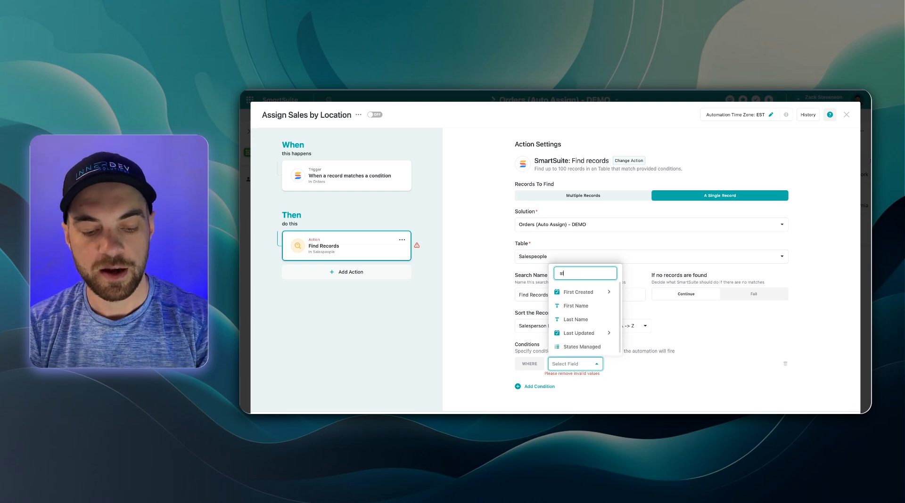
pyautogui.write('a')
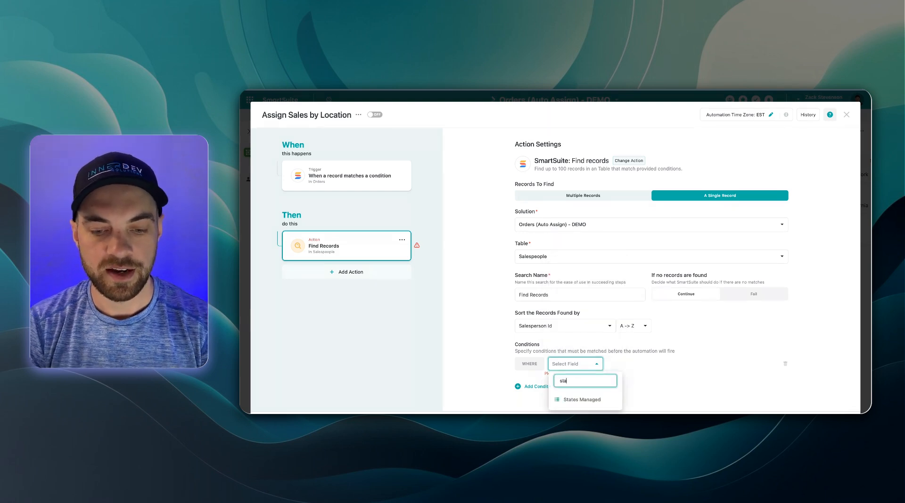
pyautogui.click(586, 402)
pyautogui.click(637, 364)
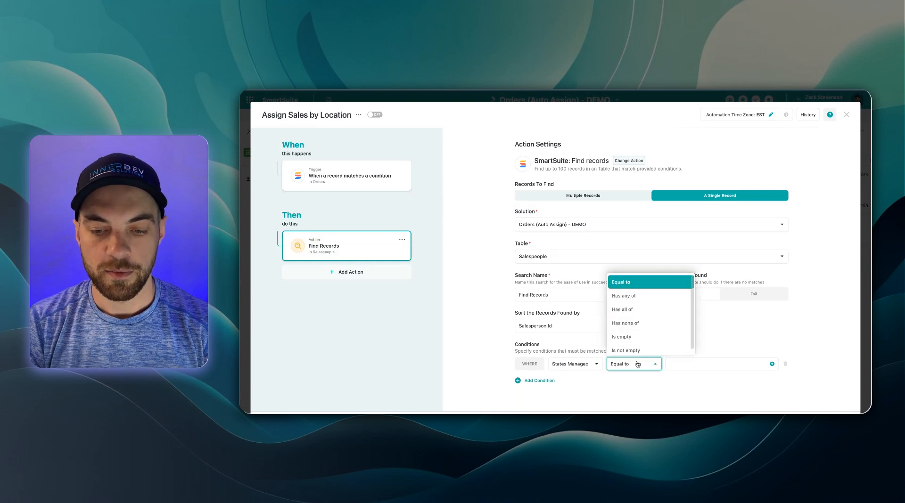
pyautogui.click(636, 297)
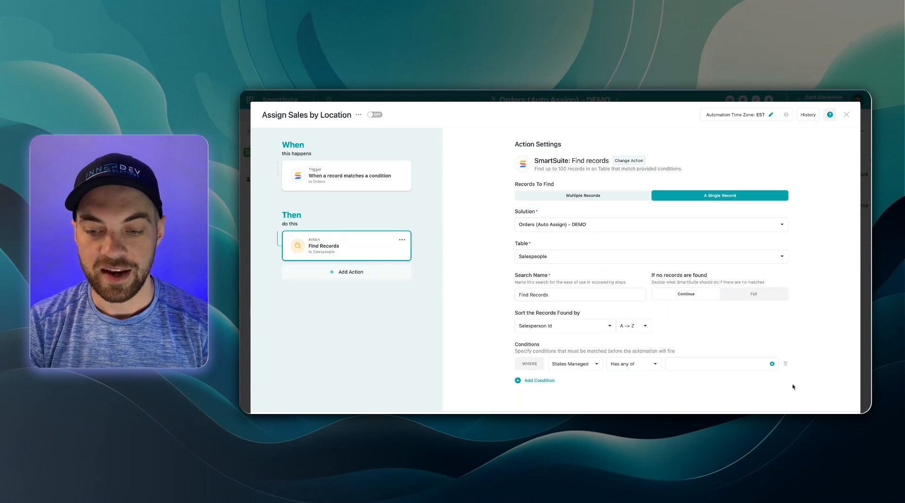
pyautogui.click(773, 366)
pyautogui.click(676, 262)
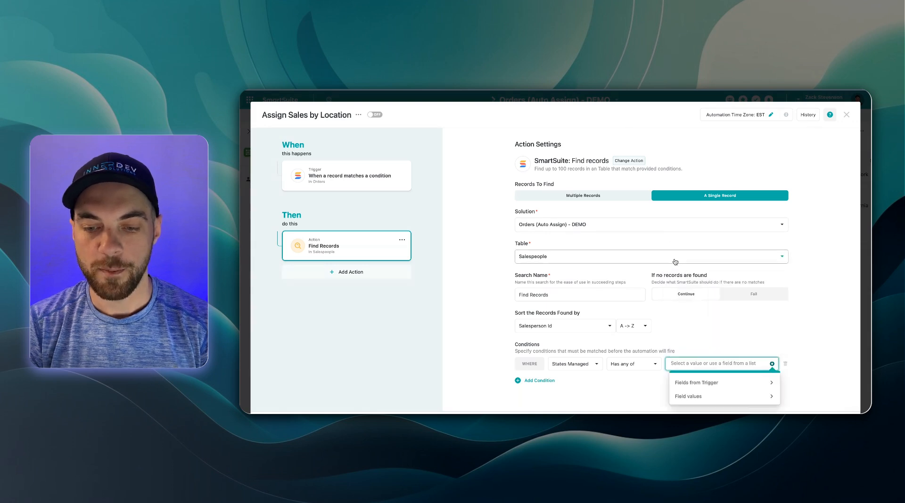
pyautogui.click(684, 386)
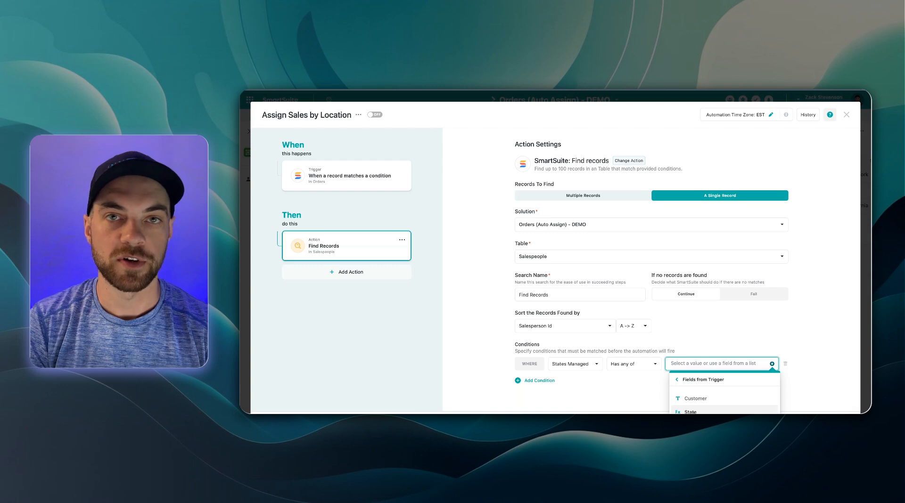
pyautogui.click(691, 412)
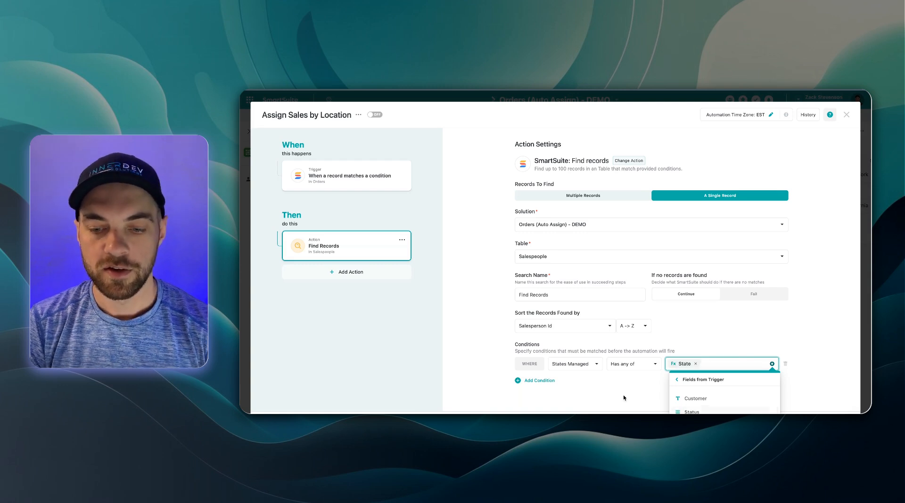
# Add an Update records action on the triggering order that replaces Assigned To with Salesperson (user) from the record found in Salespeople.
pyautogui.click(355, 271)
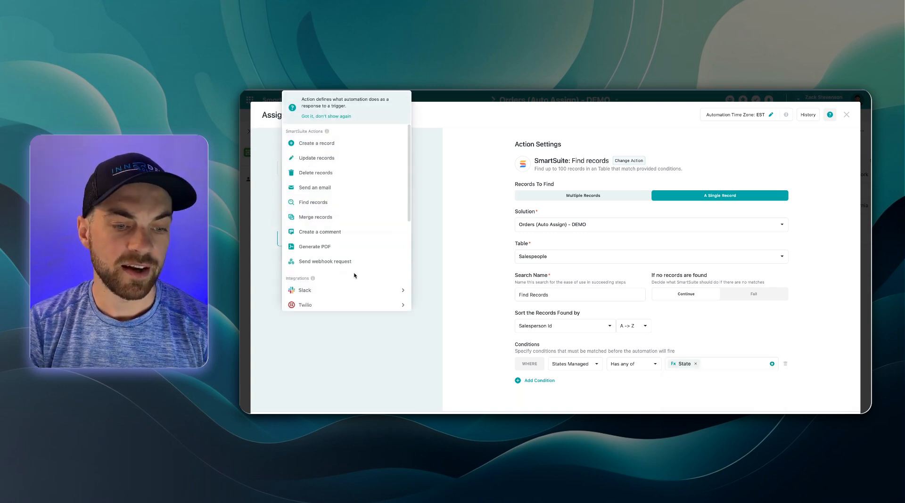
pyautogui.click(324, 159)
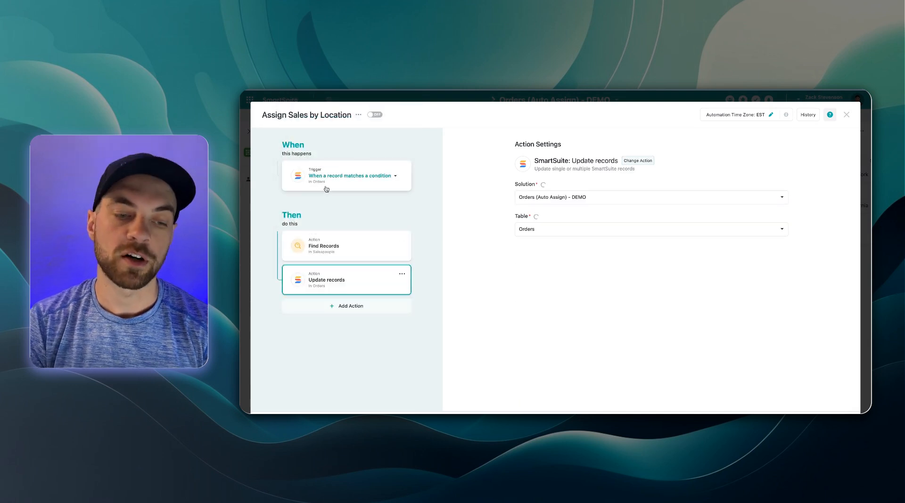
pyautogui.click(531, 321)
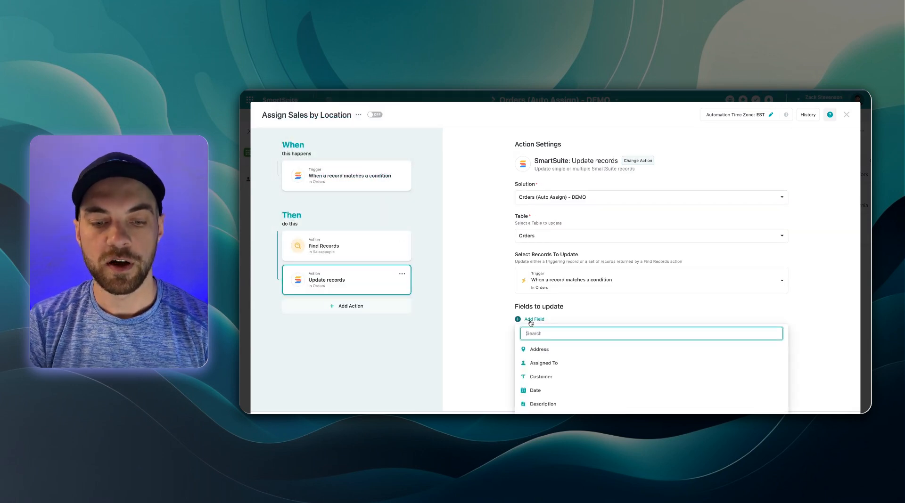
pyautogui.write('as')
pyautogui.click(542, 350)
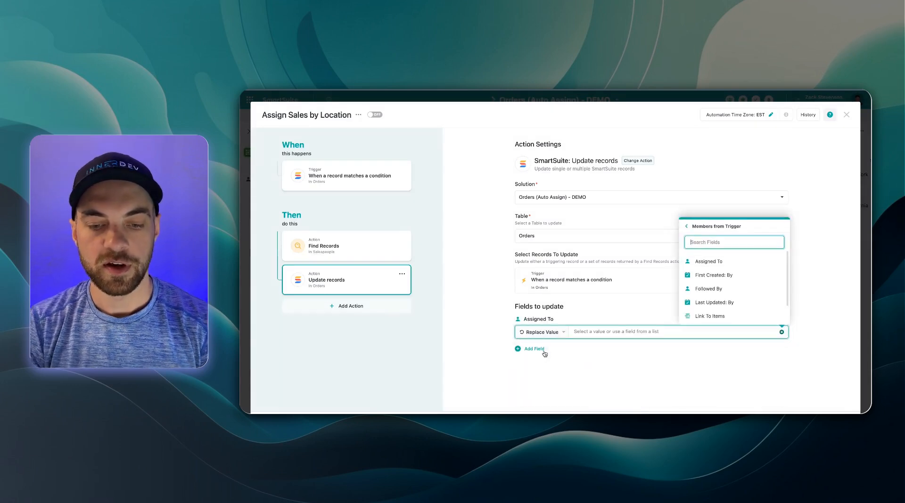
pyautogui.click(707, 229)
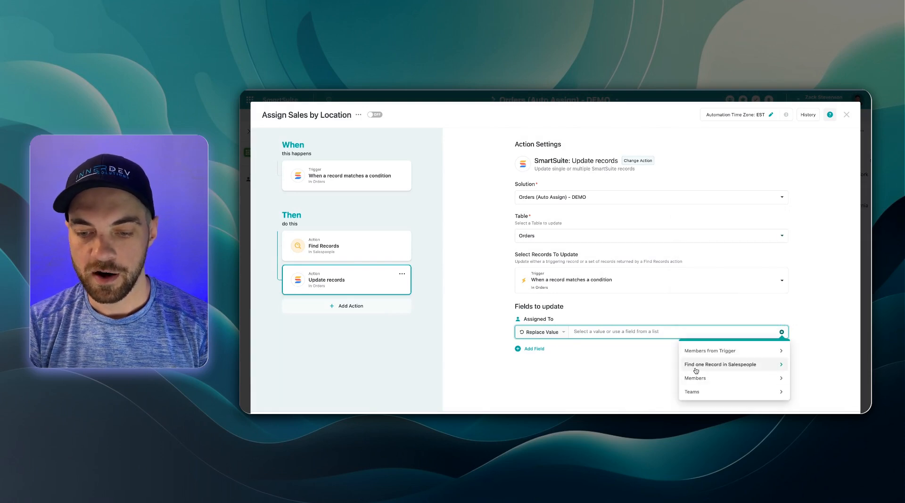
pyautogui.click(747, 368)
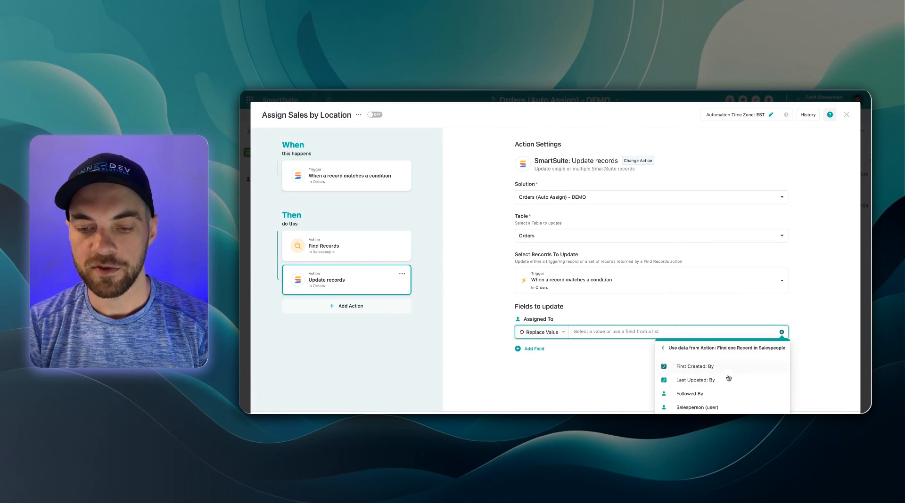
pyautogui.click(707, 408)
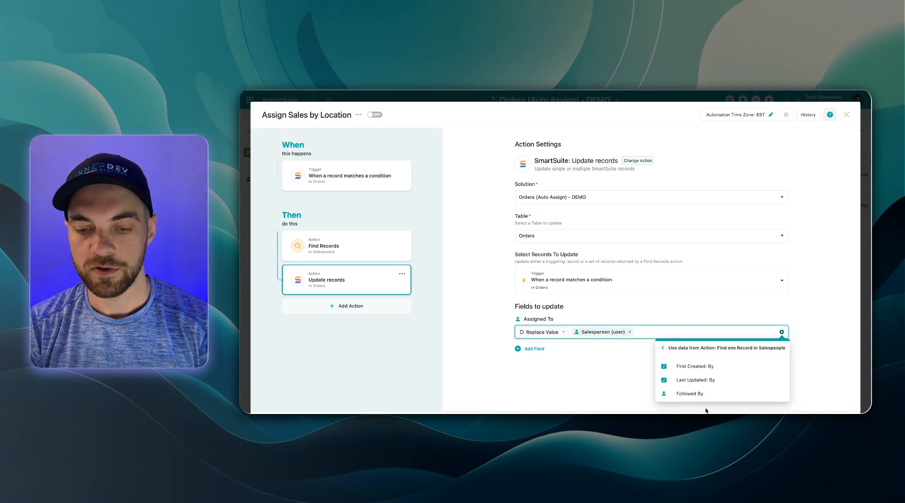
# Save the Assign Sales by Location automation and switch it on.
pyautogui.click(621, 387)
pyautogui.click(832, 423)
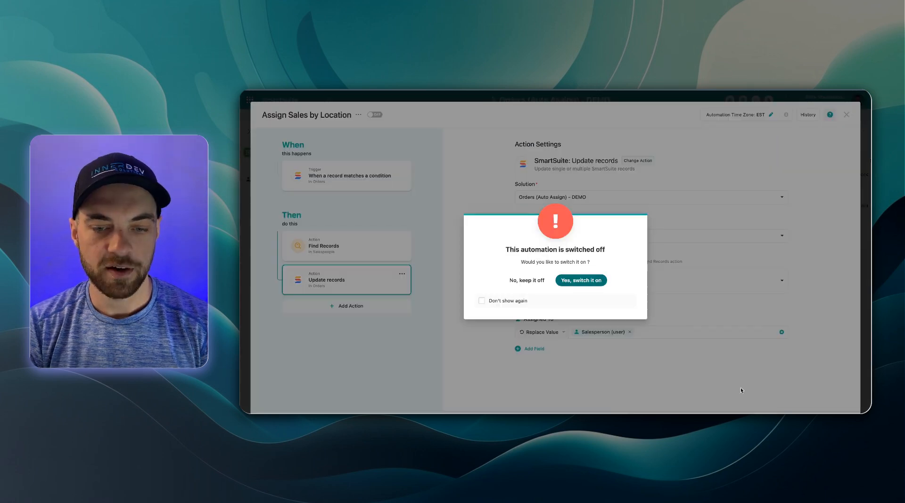
pyautogui.click(593, 281)
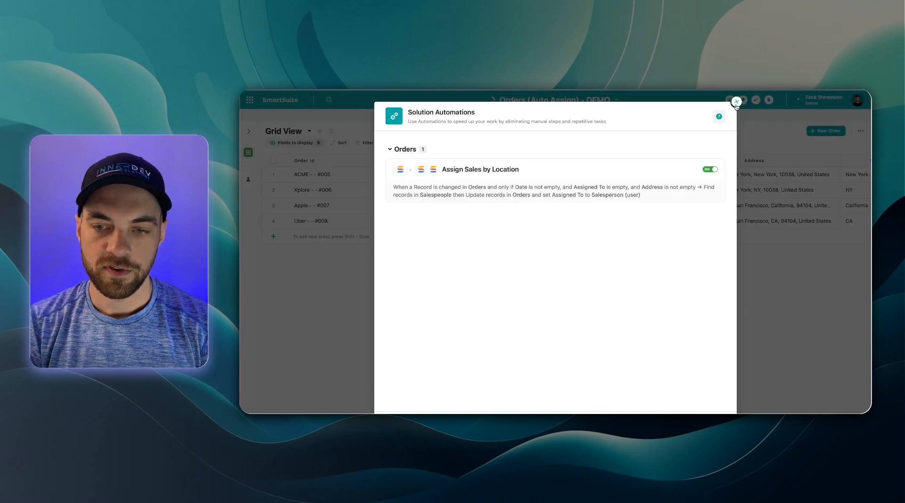
# Close the automations list and compare the orders' State values with the first salesperson's full States Managed list in the Salespeople table.
pyautogui.click(736, 102)
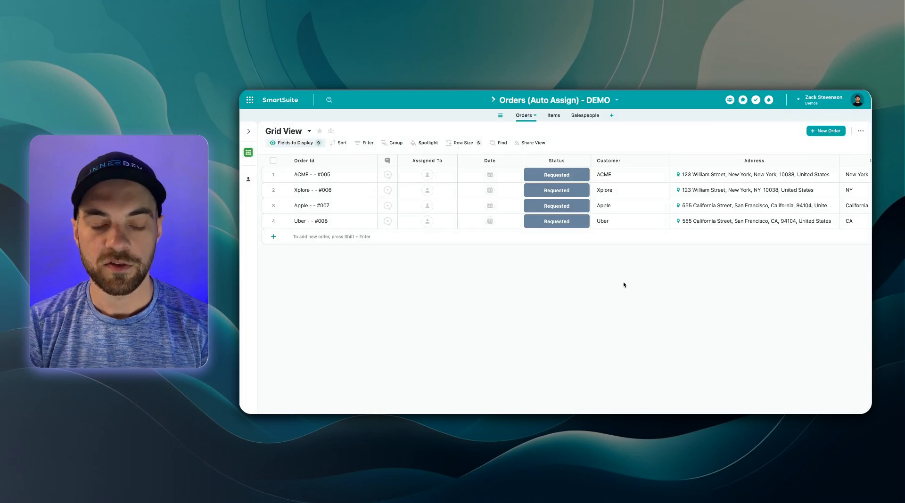
pyautogui.hscroll(5, 655, 209)
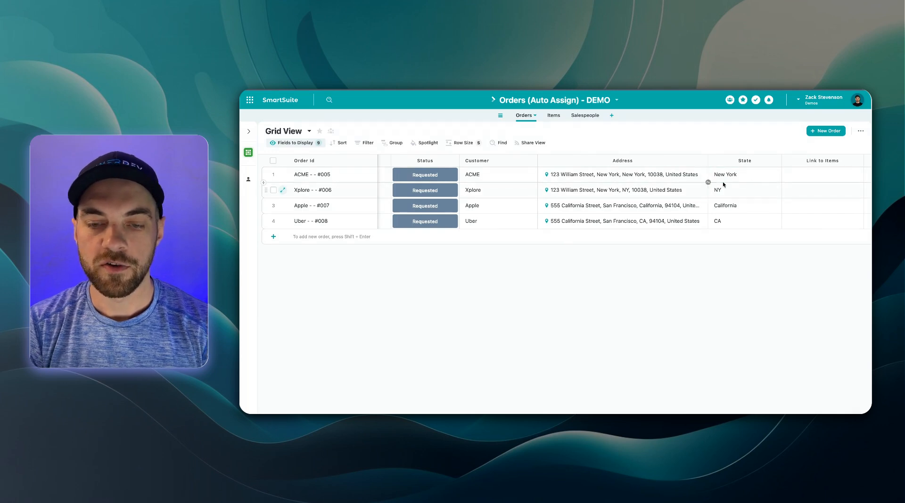
pyautogui.click(584, 118)
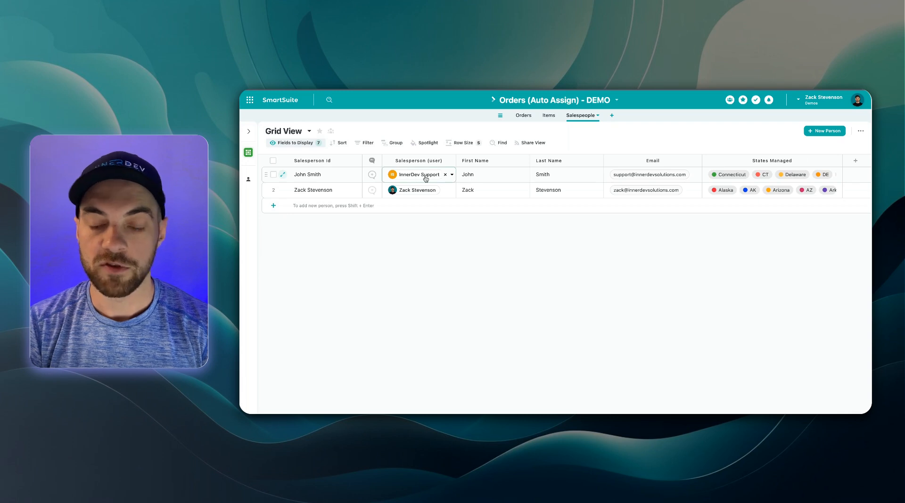
pyautogui.hscroll(2, 691, 162)
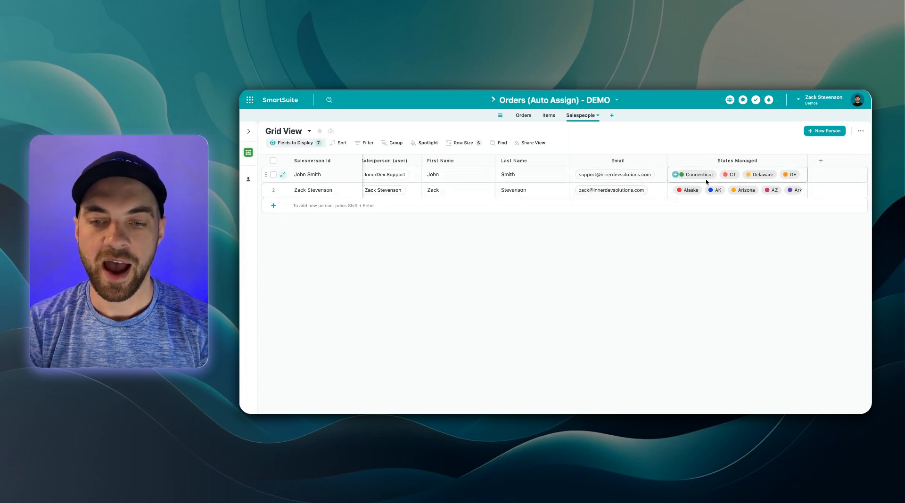
pyautogui.click(799, 174)
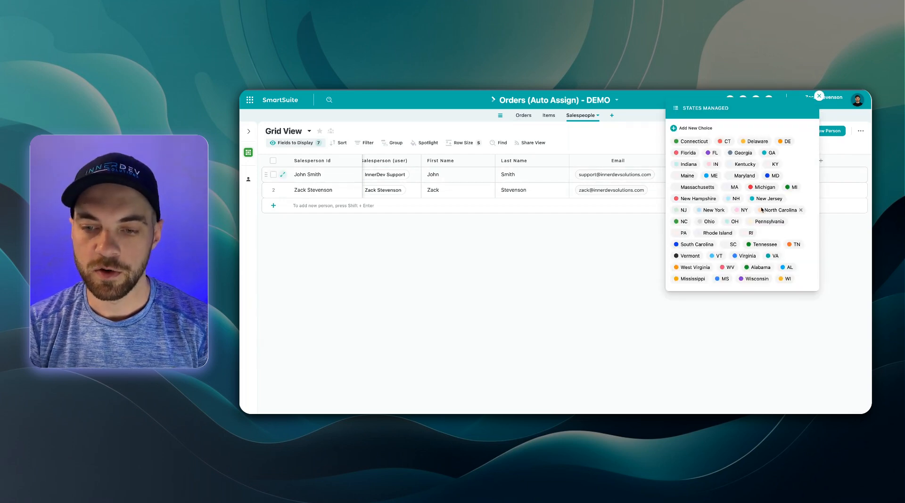
pyautogui.press('Escape')
# Return to the Orders table and set the ACME order's date to March 5, 2025.
pyautogui.click(523, 115)
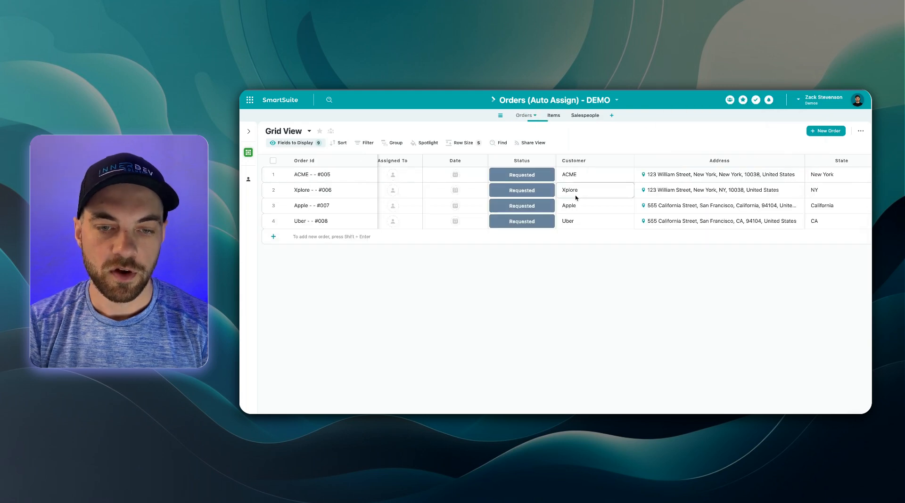
pyautogui.click(488, 175)
pyautogui.click(518, 175)
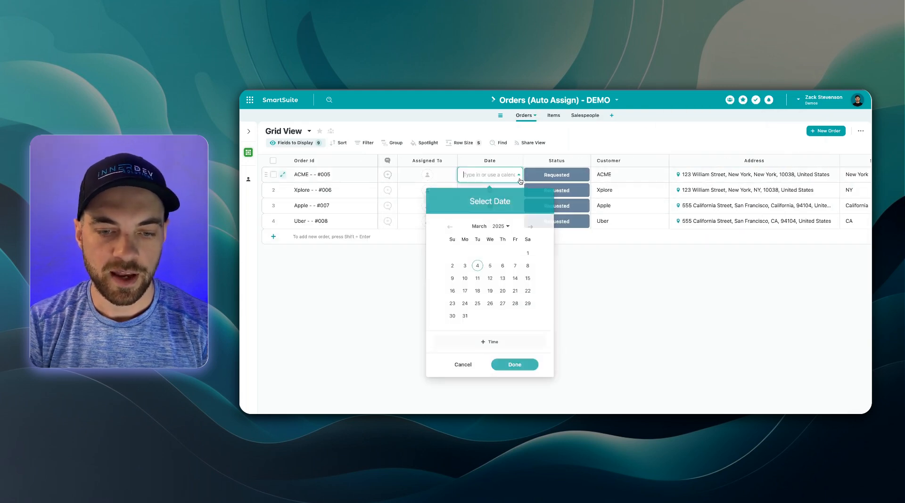
pyautogui.click(489, 265)
pyautogui.click(511, 372)
# Set the Xplore order's date to March 6, 2025 and check the Assigned To values of the dated orders.
pyautogui.click(518, 190)
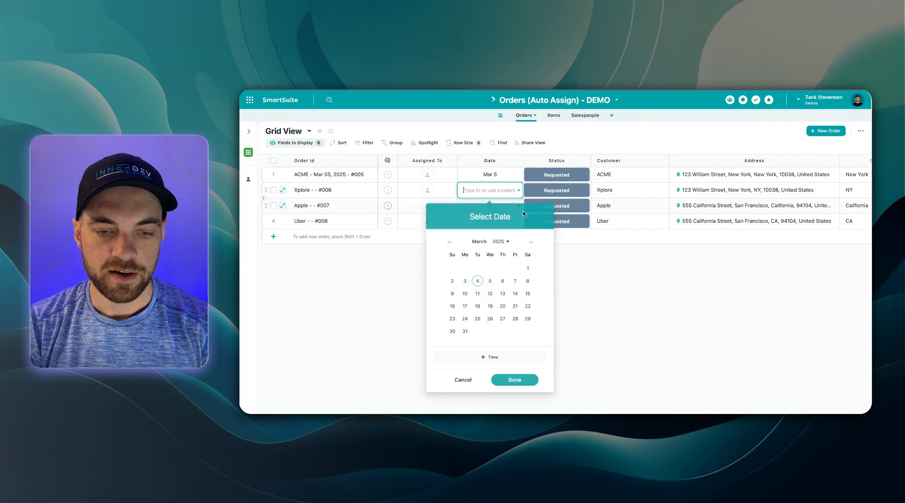
pyautogui.click(499, 289)
pyautogui.click(511, 388)
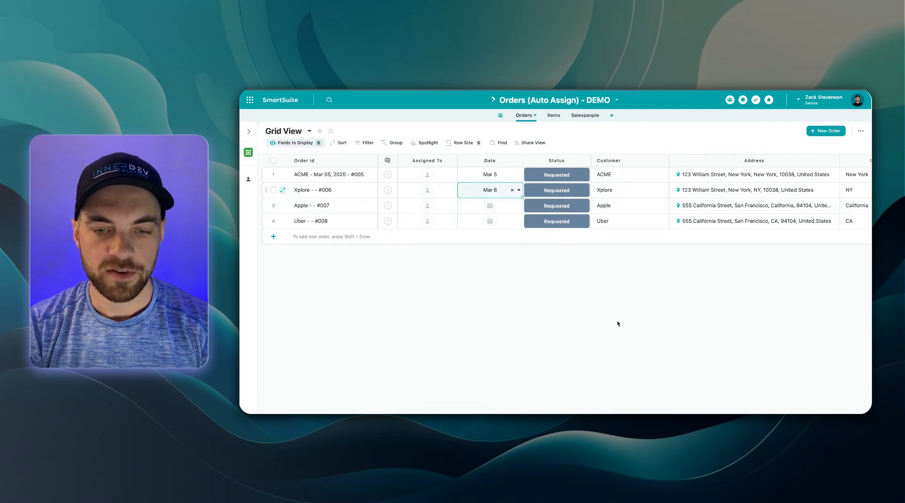
pyautogui.hscroll(2, 613, 303)
pyautogui.hscroll(-2, 633, 234)
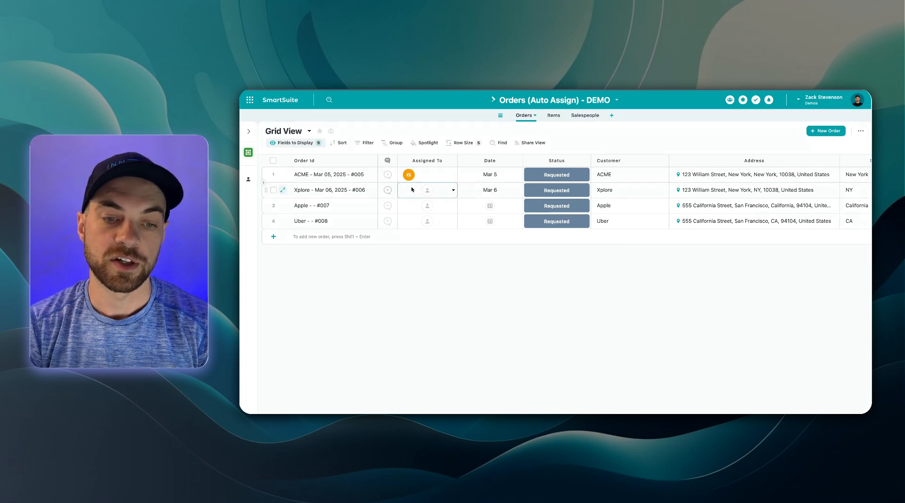
pyautogui.click(443, 188)
# Set the Apple order's date to March 7, 2025 and the Uber order's date to March 13, 2025.
pyautogui.click(515, 209)
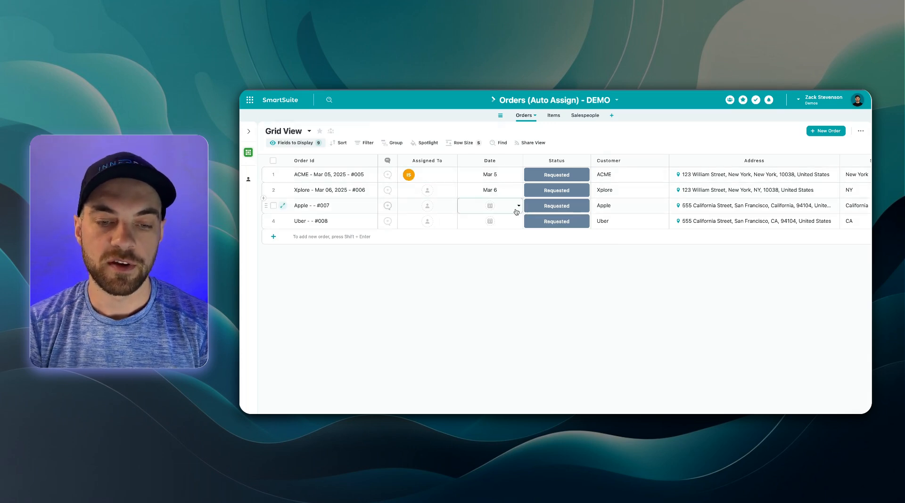
pyautogui.click(518, 206)
pyautogui.click(515, 296)
pyautogui.click(514, 222)
pyautogui.click(518, 221)
pyautogui.click(502, 325)
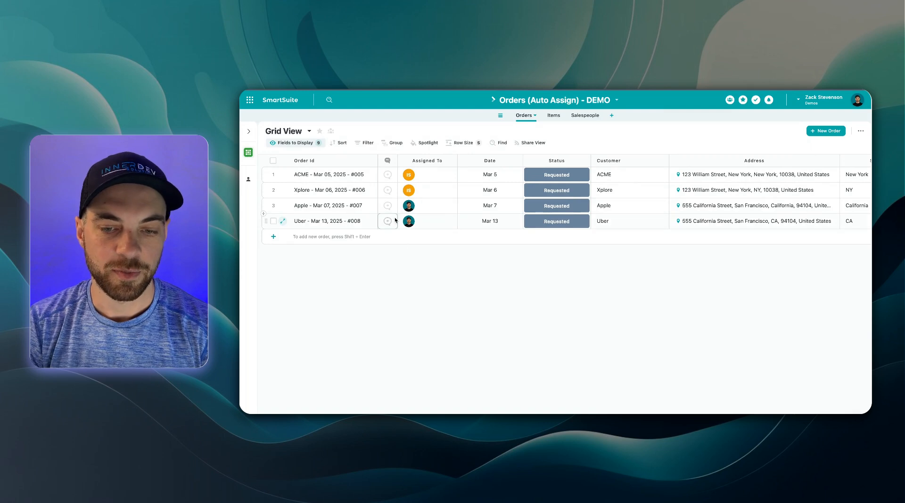
pyautogui.click(745, 226)
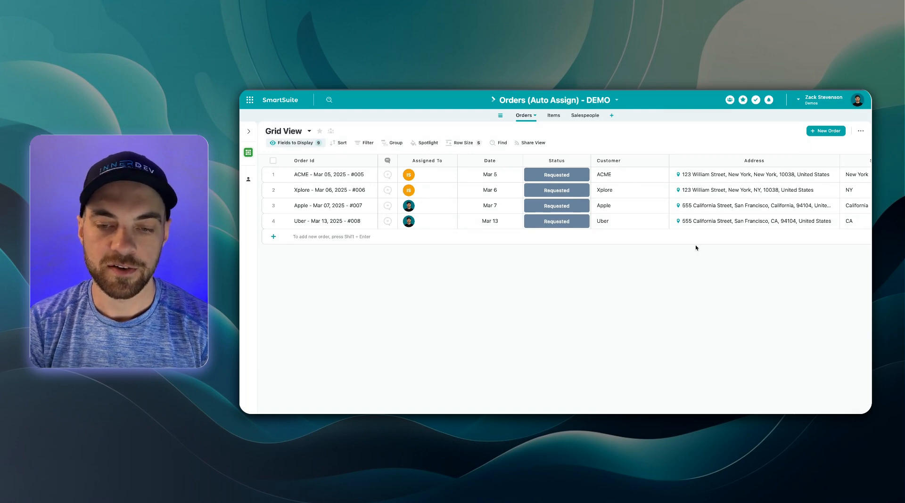